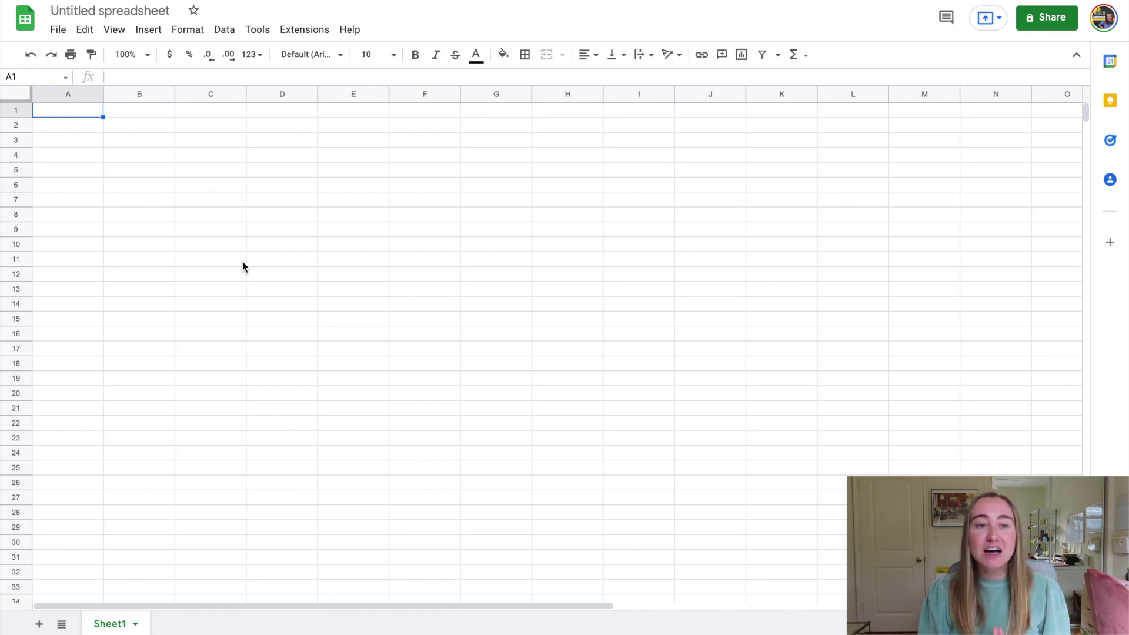
# Rename the spreadsheet as Assignment/Attendance Tracker and return to cell A1
pyautogui.click(129, 8)
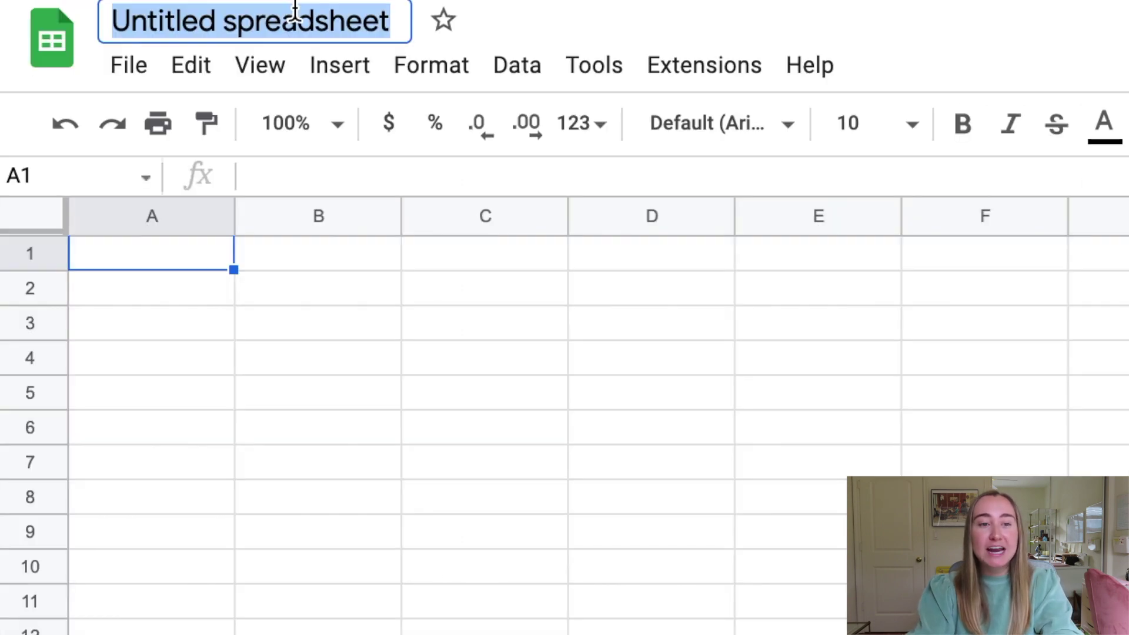
pyautogui.write('Assignment/Attendance Tracker')
pyautogui.click(66, 109)
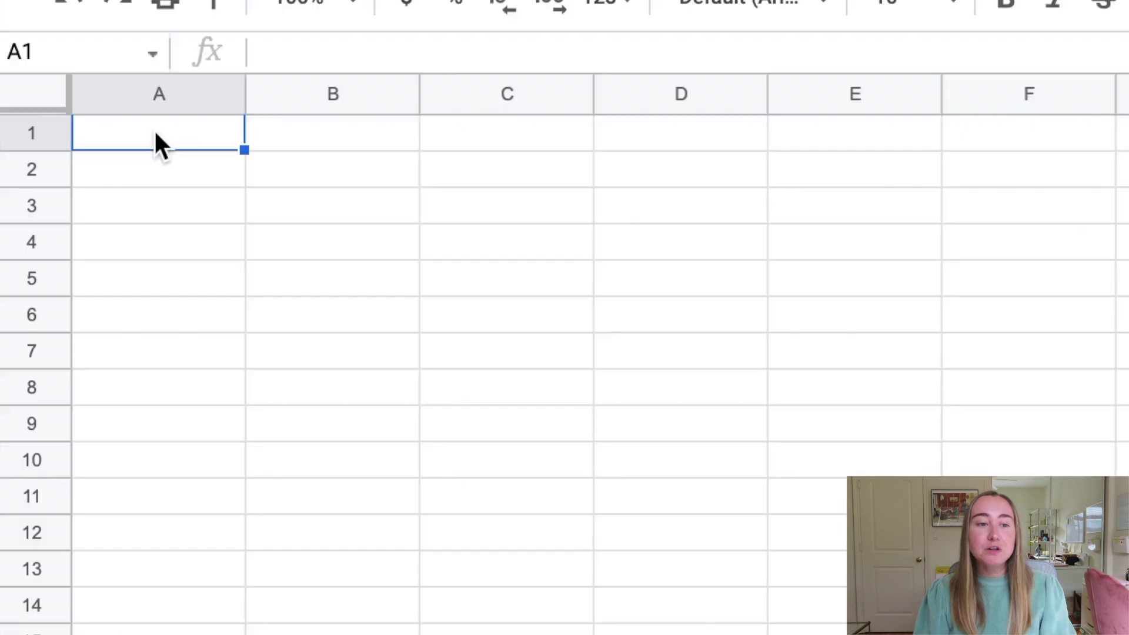
# Enter Student A, Student B and Student C in cells A2 through A4
pyautogui.press('Down')
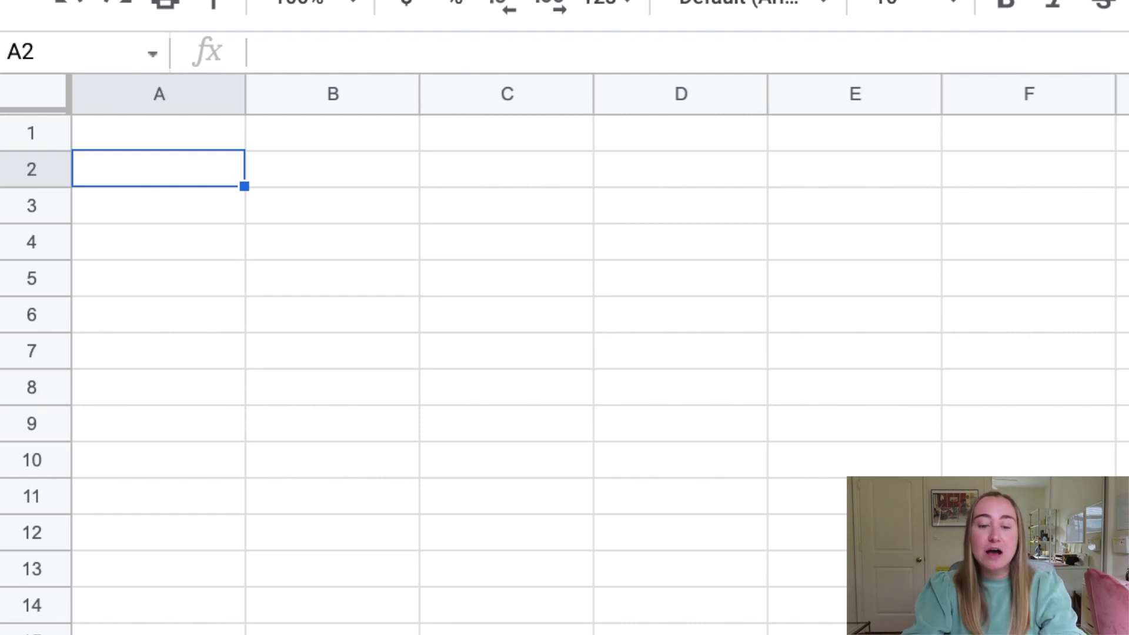
pyautogui.write('Student A')
pyautogui.press('Return')
pyautogui.write('Stude')
pyautogui.press('BackSpace')
pyautogui.write('dent B')
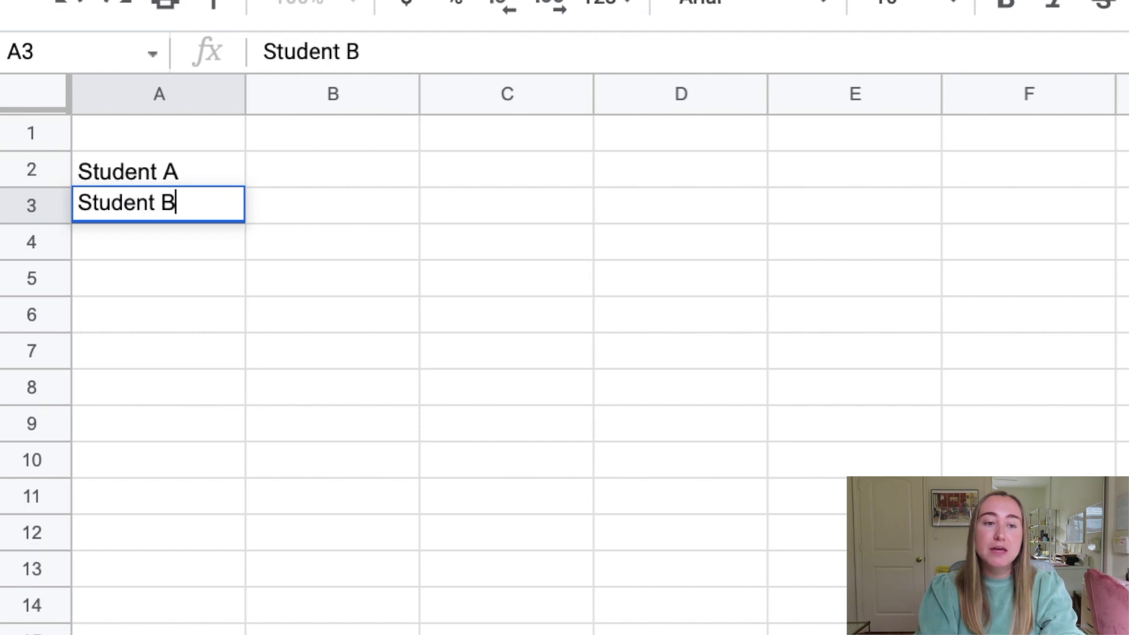
pyautogui.press('Return')
pyautogui.write('Student C')
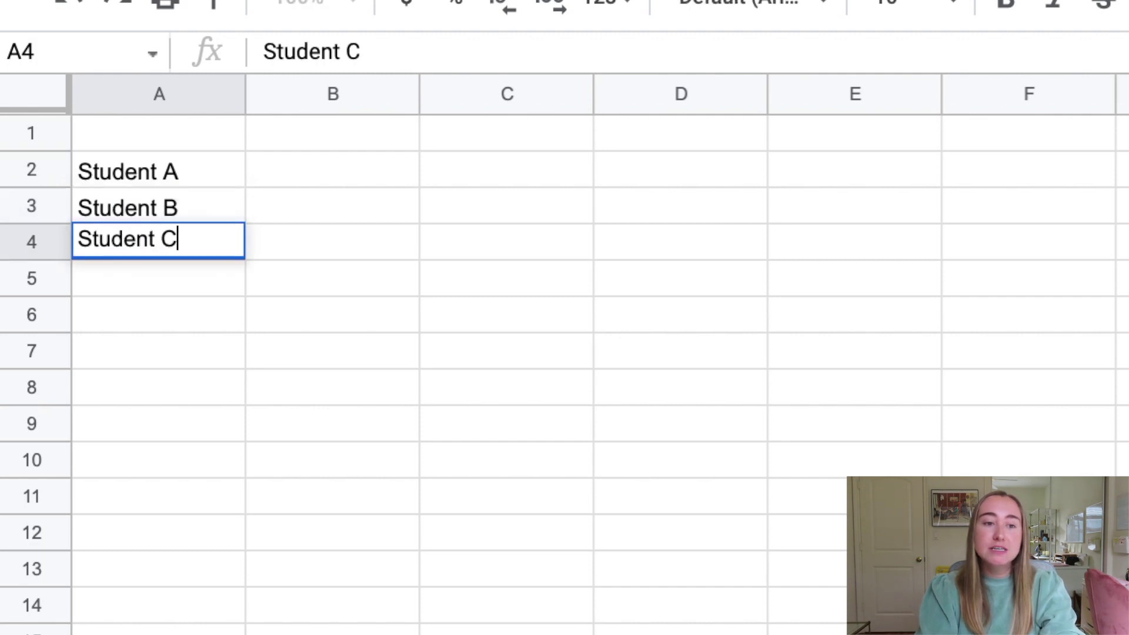
# Continue the student list with Student D in A5 and Student E in A6
pyautogui.press('Return')
pyautogui.write('Student D')
pyautogui.press('Return')
pyautogui.write('Stue')
pyautogui.press('BackSpace')
pyautogui.write('detn')
pyautogui.press('BackSpace')
pyautogui.press('BackSpace')
pyautogui.write('nt E')
pyautogui.press('Return')
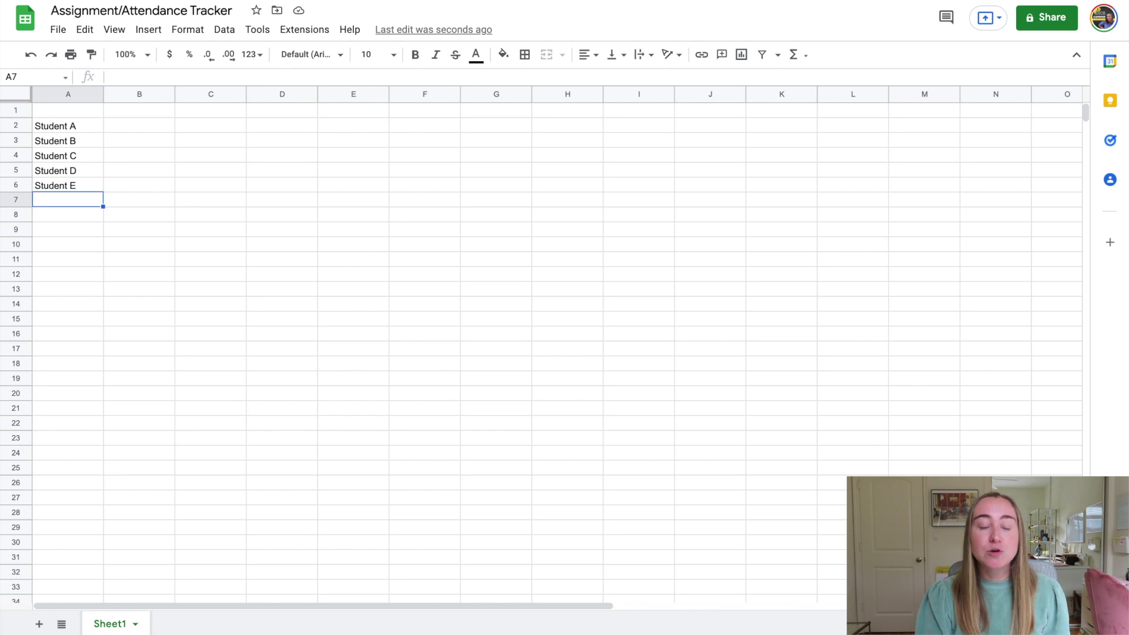
# Enter the column headings Assignment #1, Assignment #2 and Assignment #3 in cells B1 through D1
pyautogui.click(142, 109)
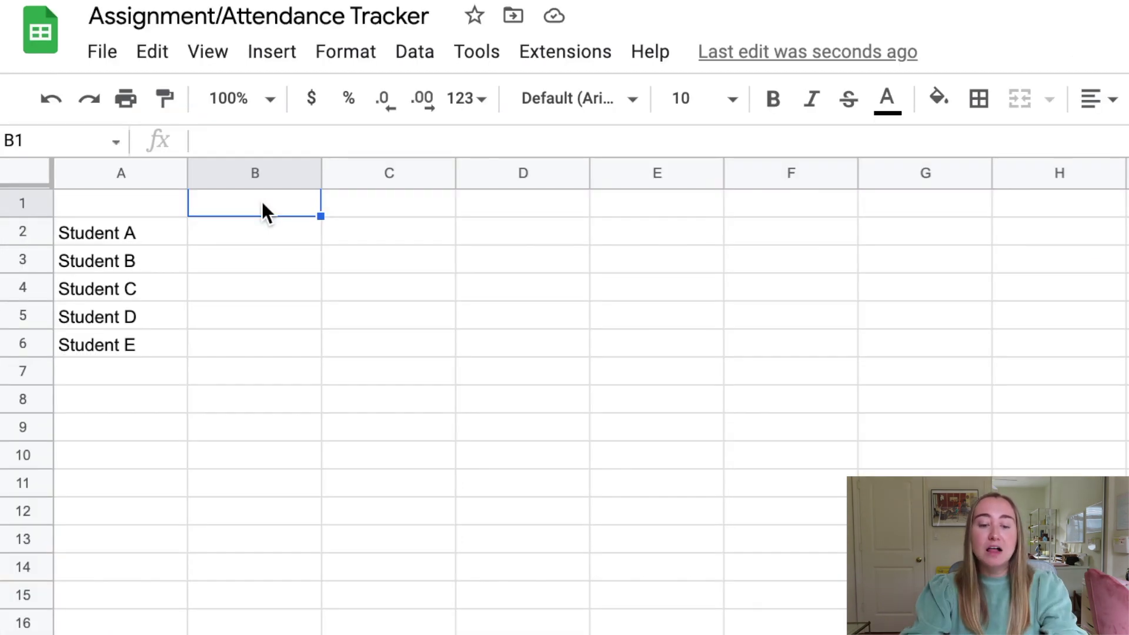
pyautogui.write('A')
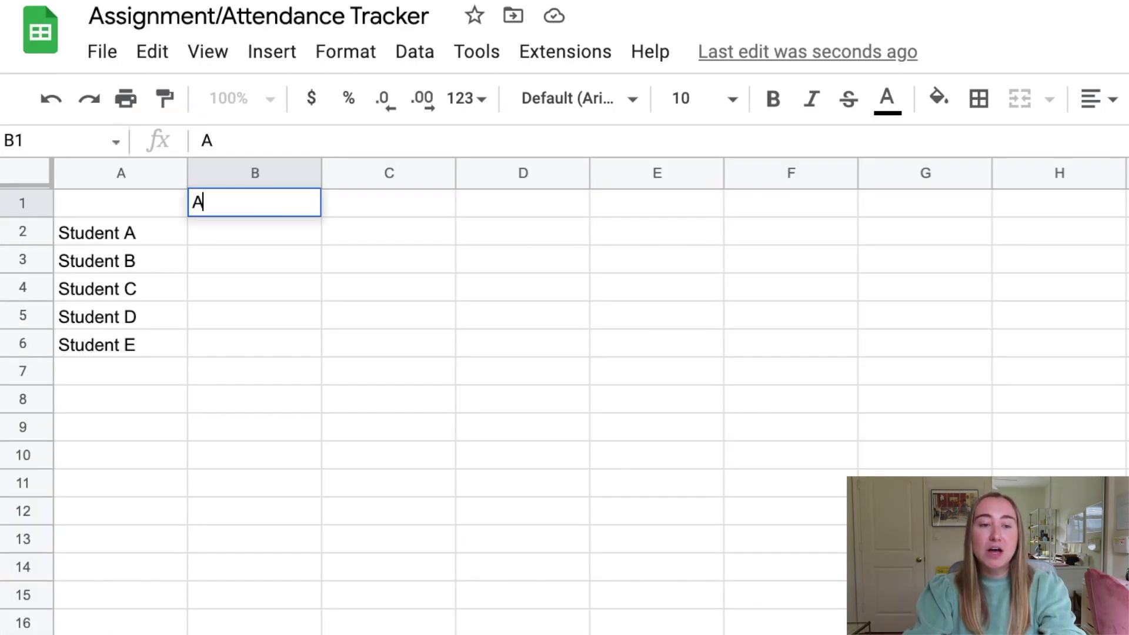
pyautogui.write('ssignment #1')
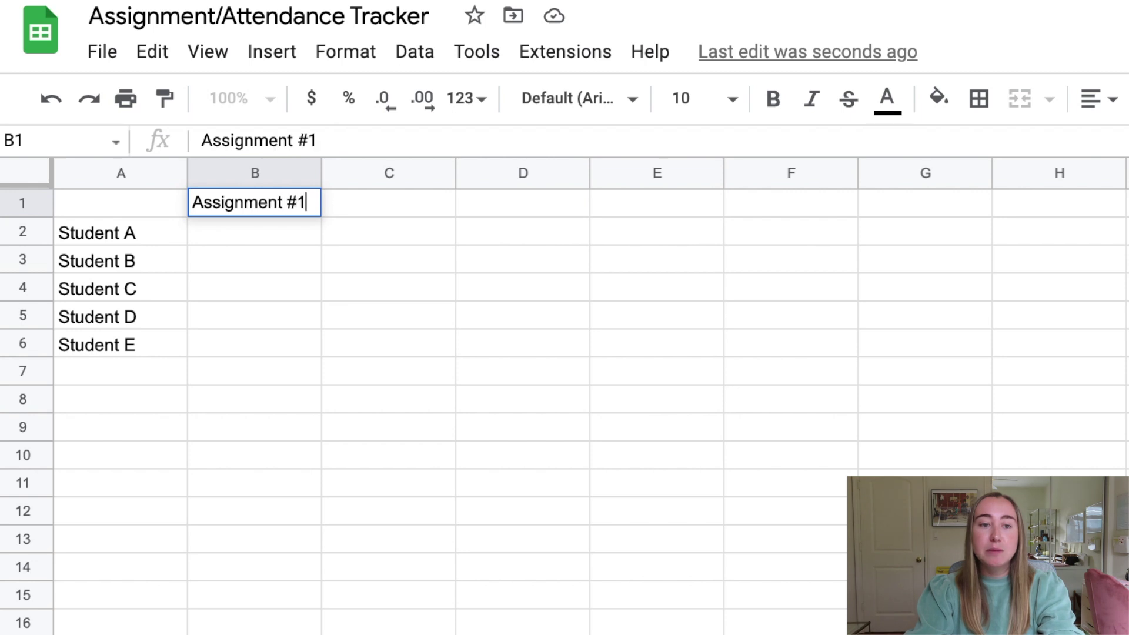
pyautogui.press('Tab')
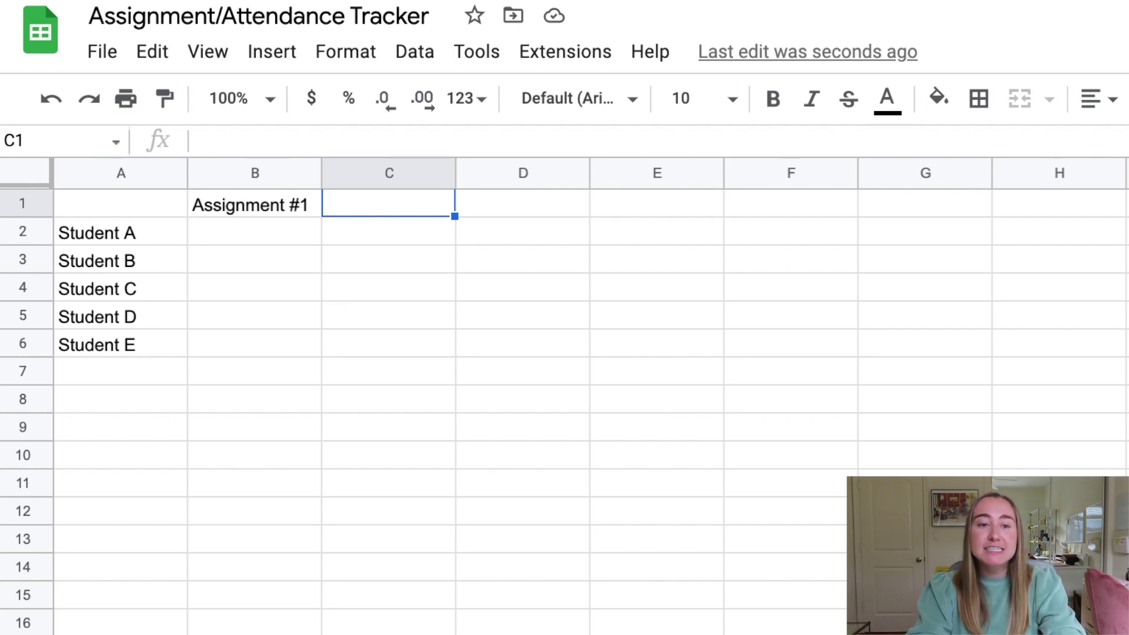
pyautogui.write('Assignment #2')
pyautogui.press('Tab')
pyautogui.write('Assignmnet')
pyautogui.press('BackSpace')
pyautogui.press('BackSpace')
pyautogui.write('ent #3')
# Add the headings Assignment #4 in E1 and Assignment #5 in F1
pyautogui.press('Tab')
pyautogui.write('Assignme')
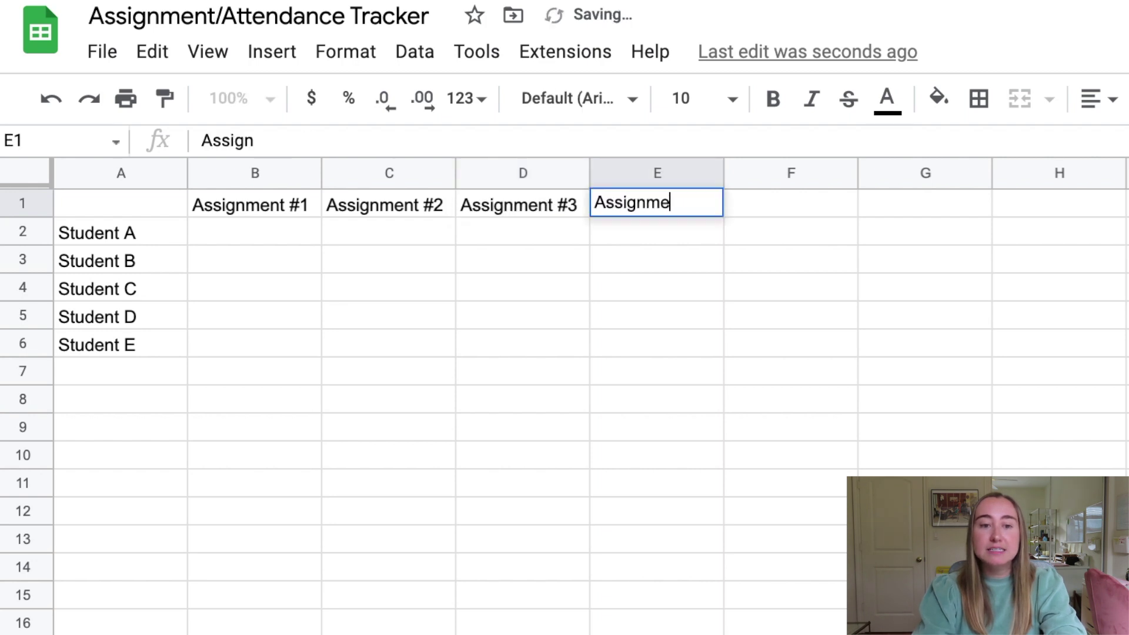
pyautogui.write('nt $')
pyautogui.press('BackSpace')
pyautogui.write('#4')
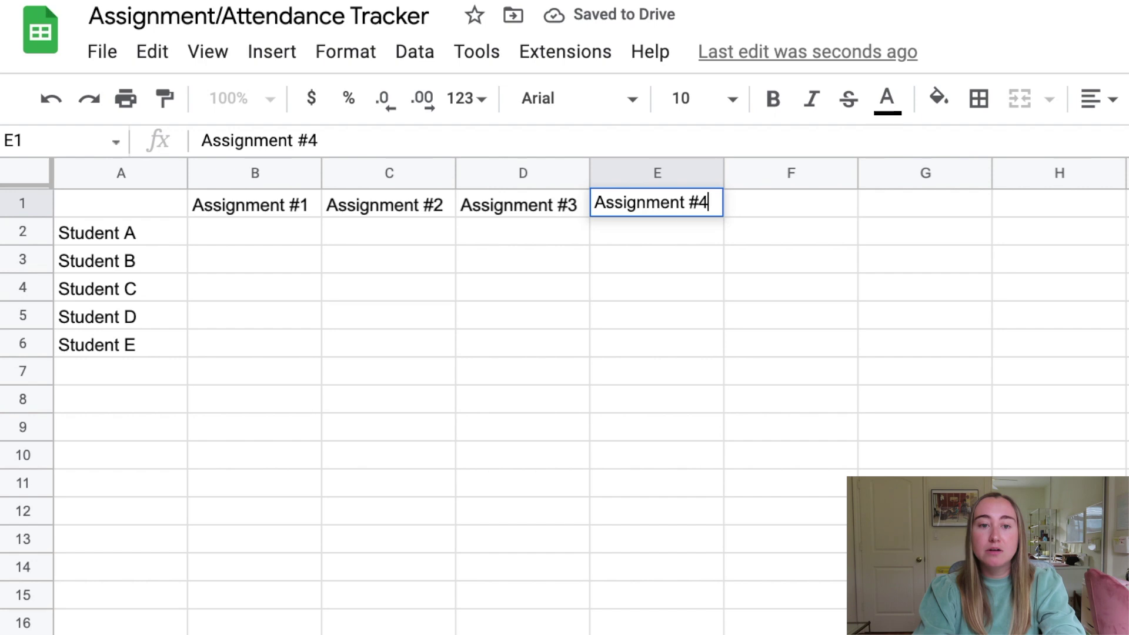
pyautogui.press('Tab')
pyautogui.write('Assignment #5')
pyautogui.press('Return')
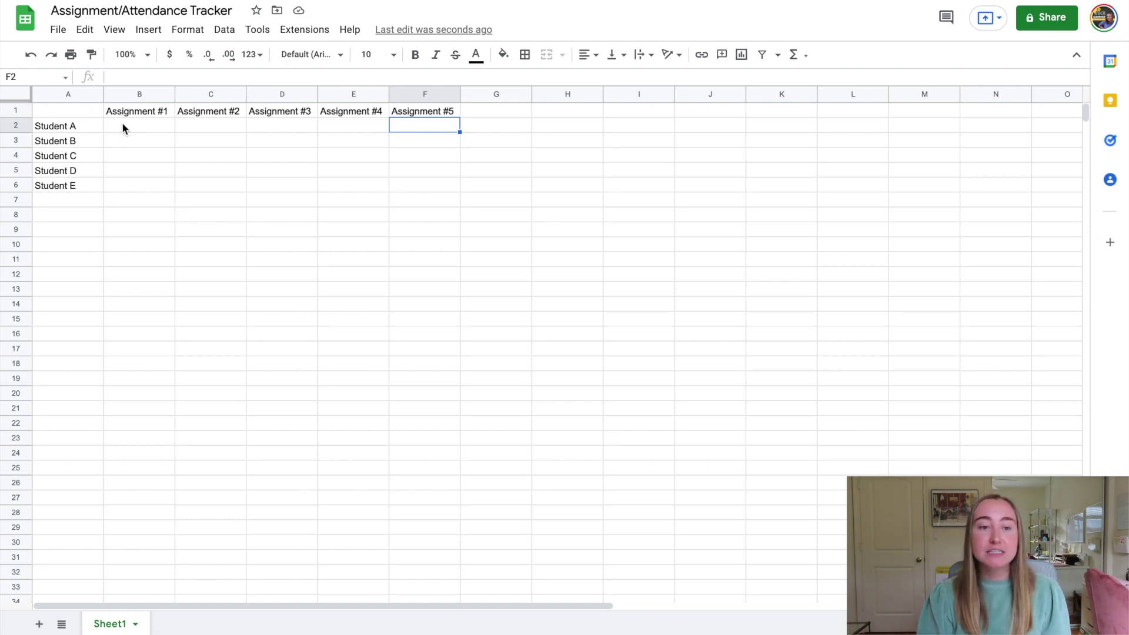
# Insert checkboxes in the range B2:F6 for every student and assignment
pyautogui.click(132, 125)
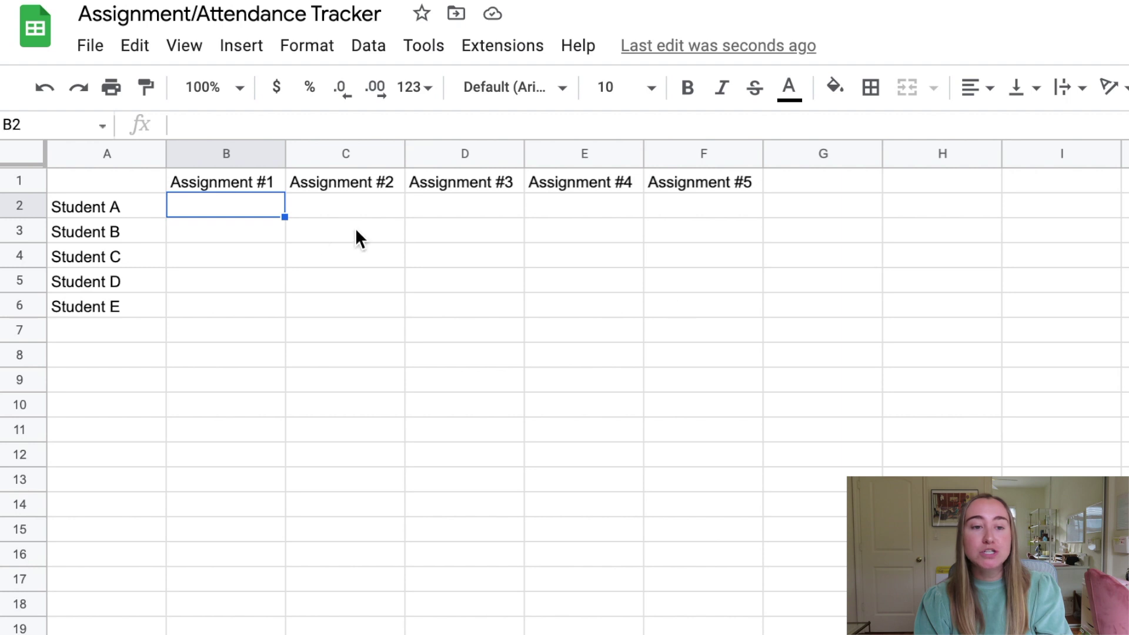
pyautogui.keyDown('shift'); pyautogui.click(676, 303); pyautogui.keyUp('shift')
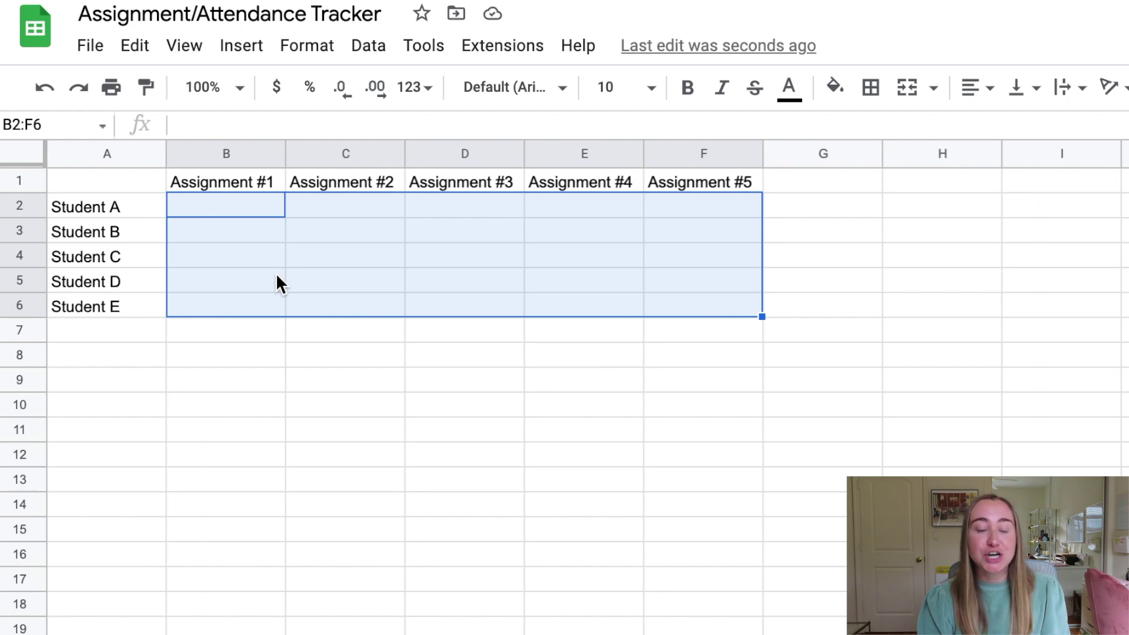
pyautogui.click(244, 51)
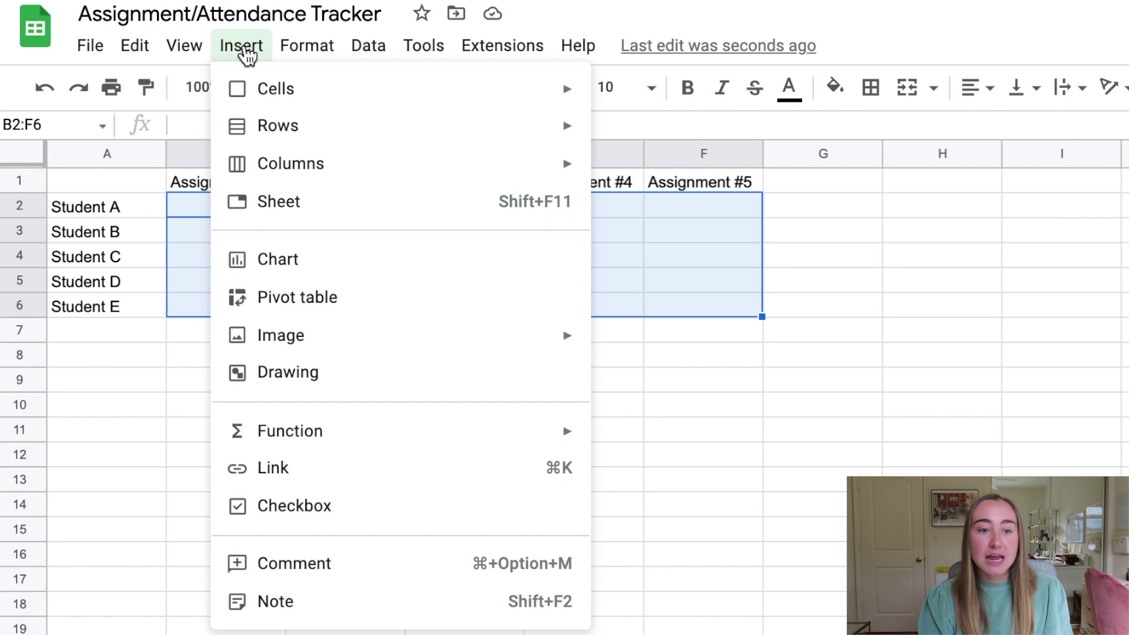
pyautogui.click(263, 505)
pyautogui.click(247, 352)
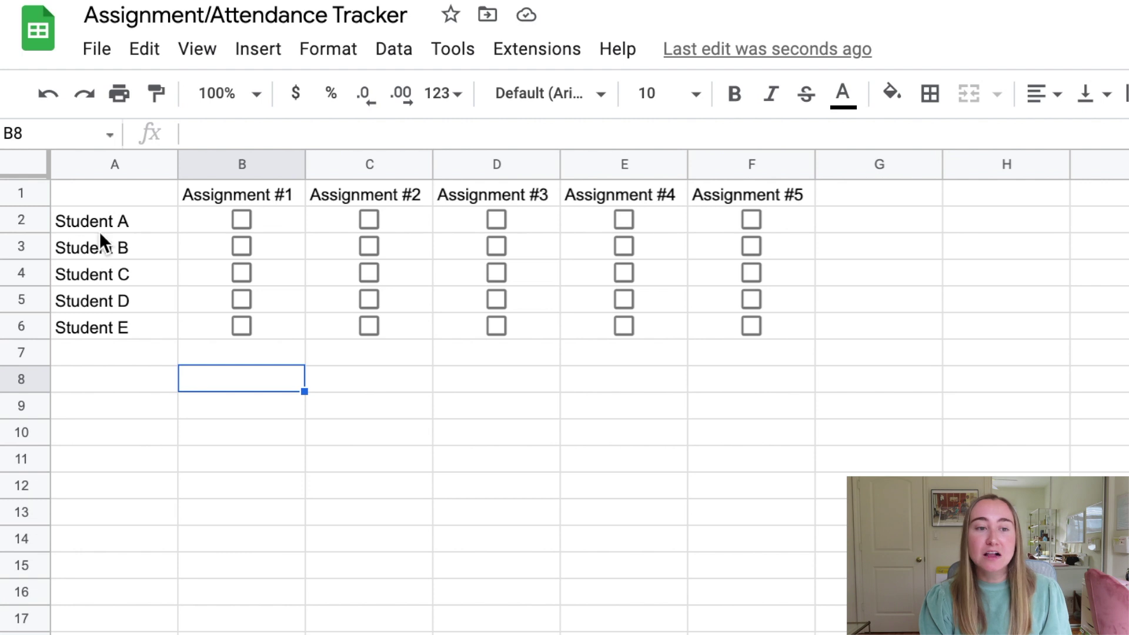
# Change the font of the entire sheet to Raleway
pyautogui.click(18, 160)
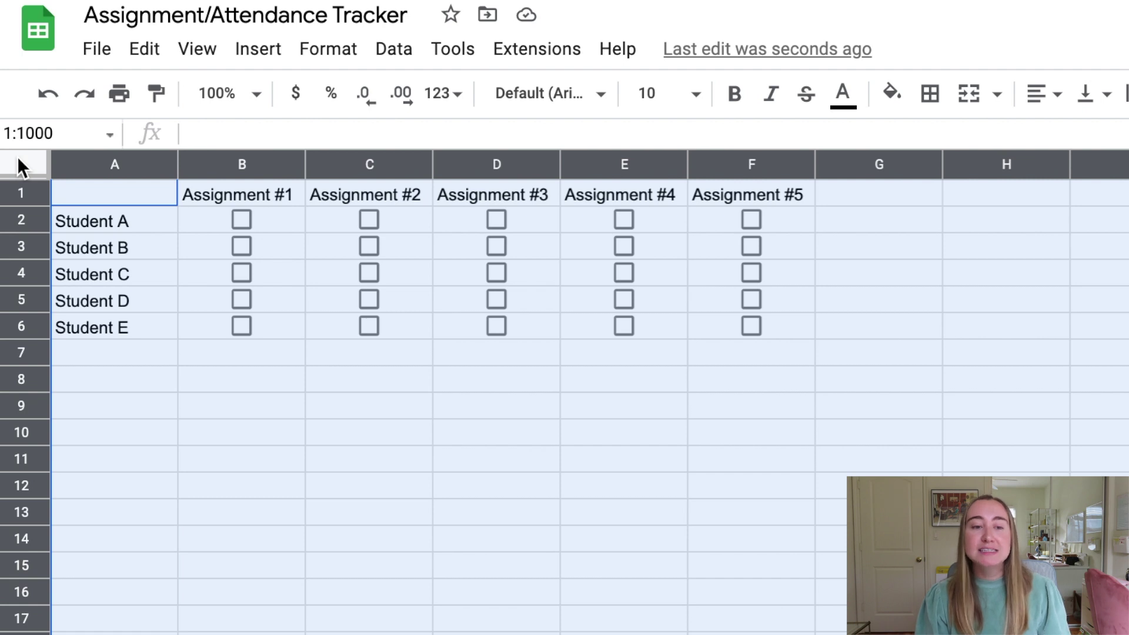
pyautogui.click(543, 102)
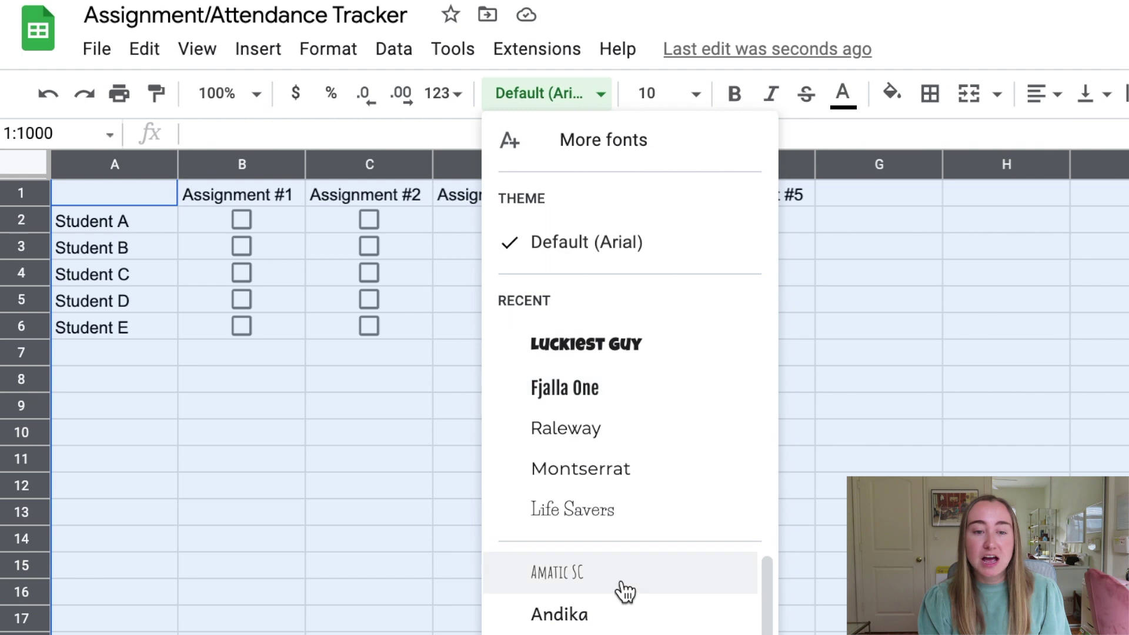
pyautogui.scroll(-6, 621, 594)
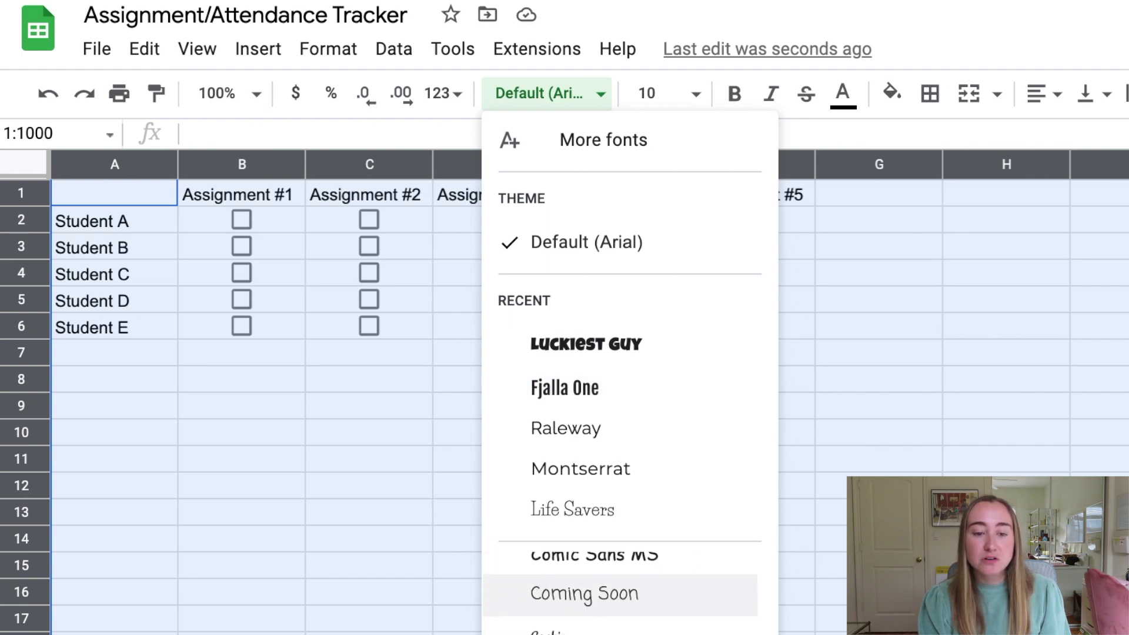
pyautogui.scroll(-5, 620, 594)
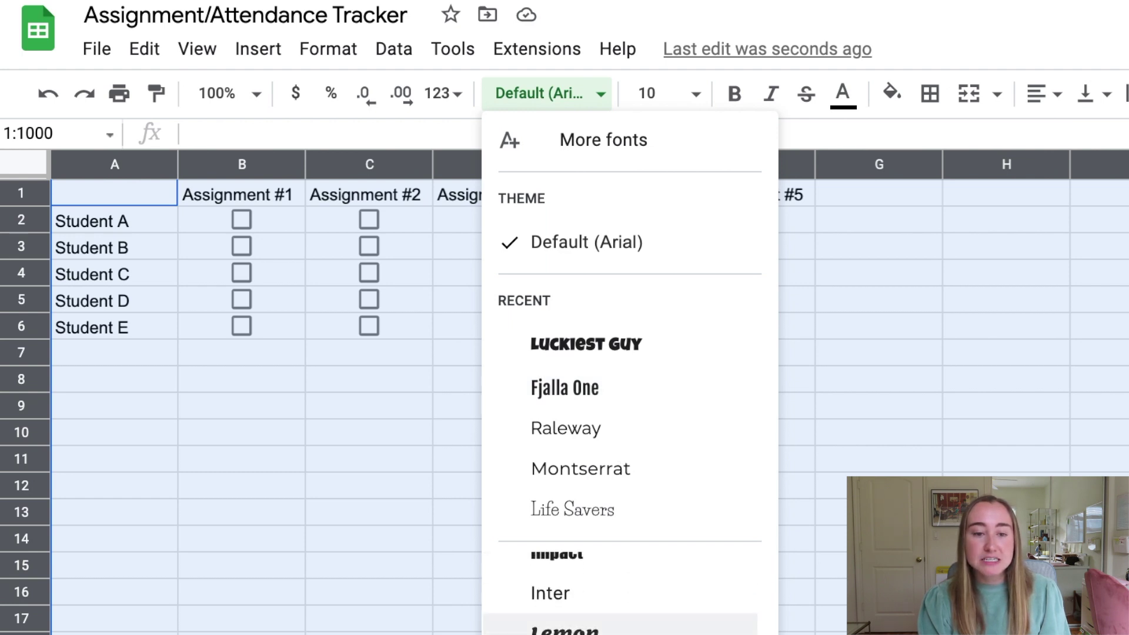
pyautogui.scroll(-5, 620, 593)
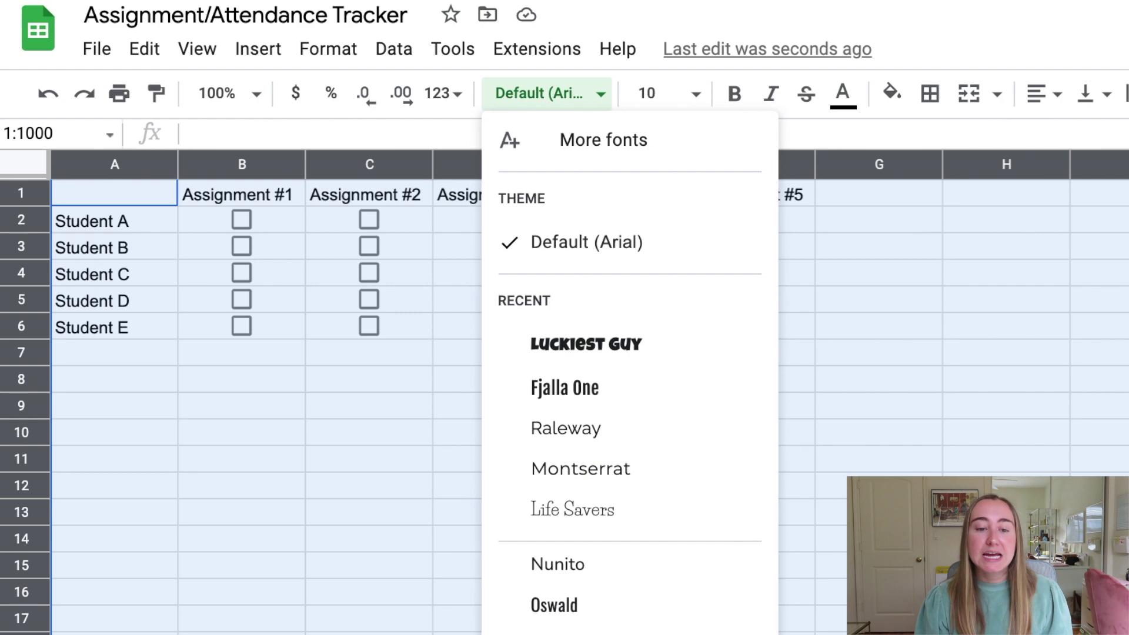
pyautogui.click(565, 428)
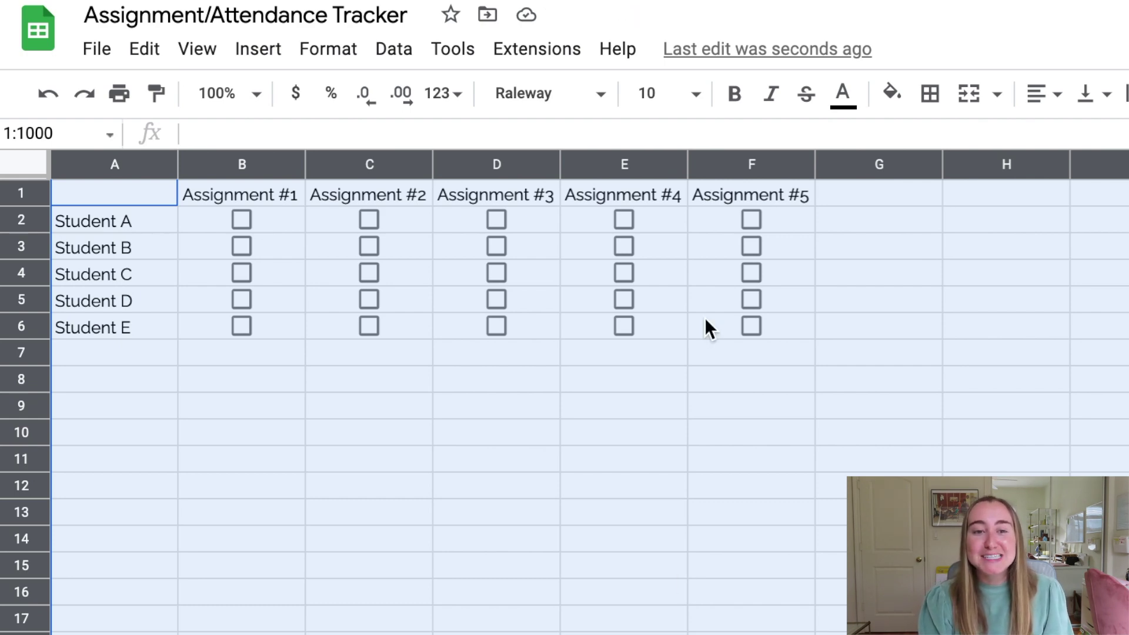
# Set the font size of the entire sheet to 14 and clear the selection
pyautogui.click(702, 100)
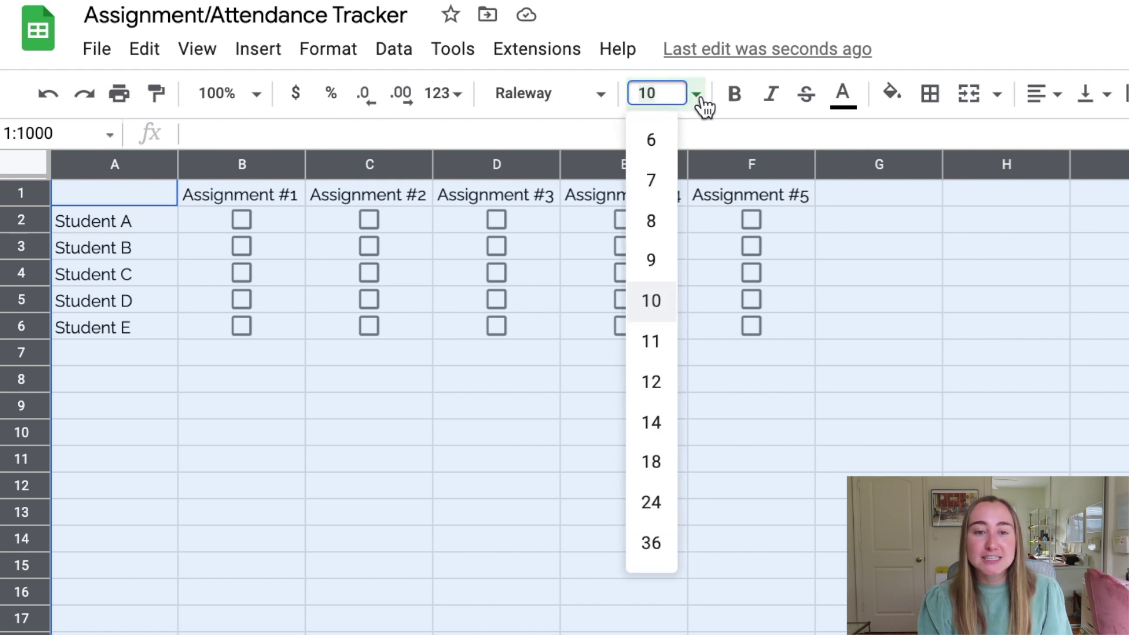
pyautogui.click(659, 419)
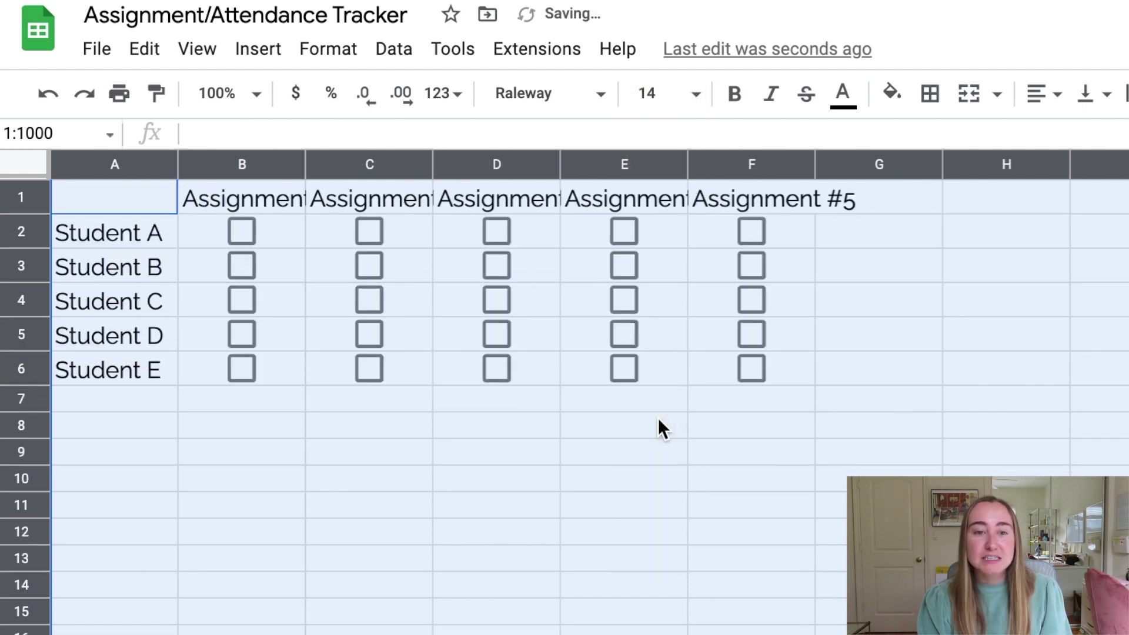
pyautogui.click(522, 443)
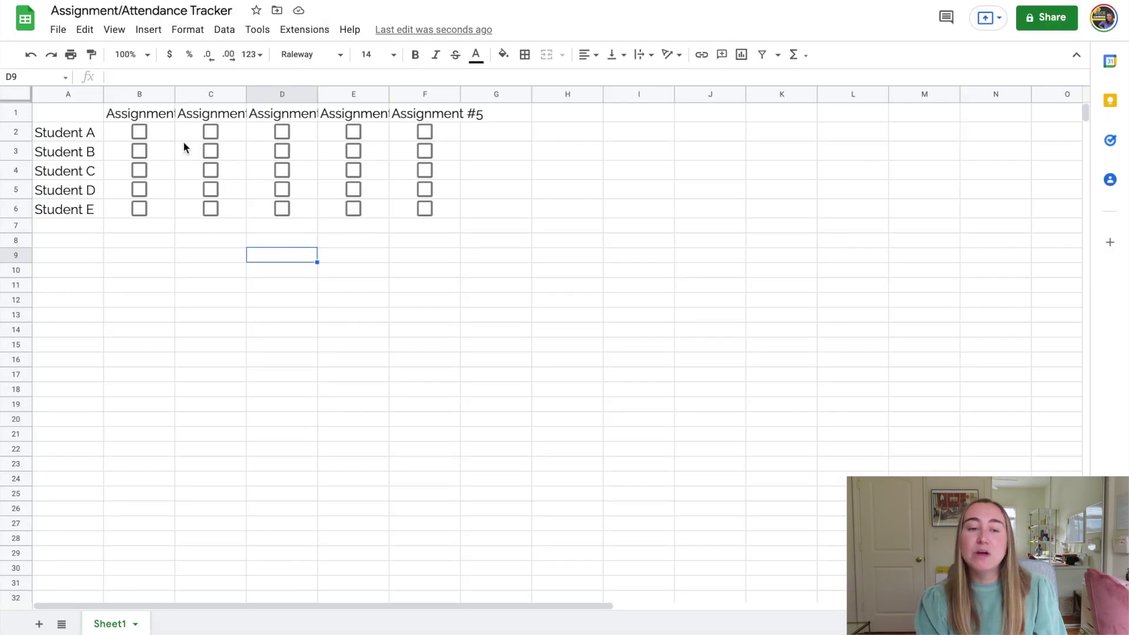
# Examine the assignment headings in cells B1 through F1 to see how their text fits the columns
pyautogui.click(147, 116)
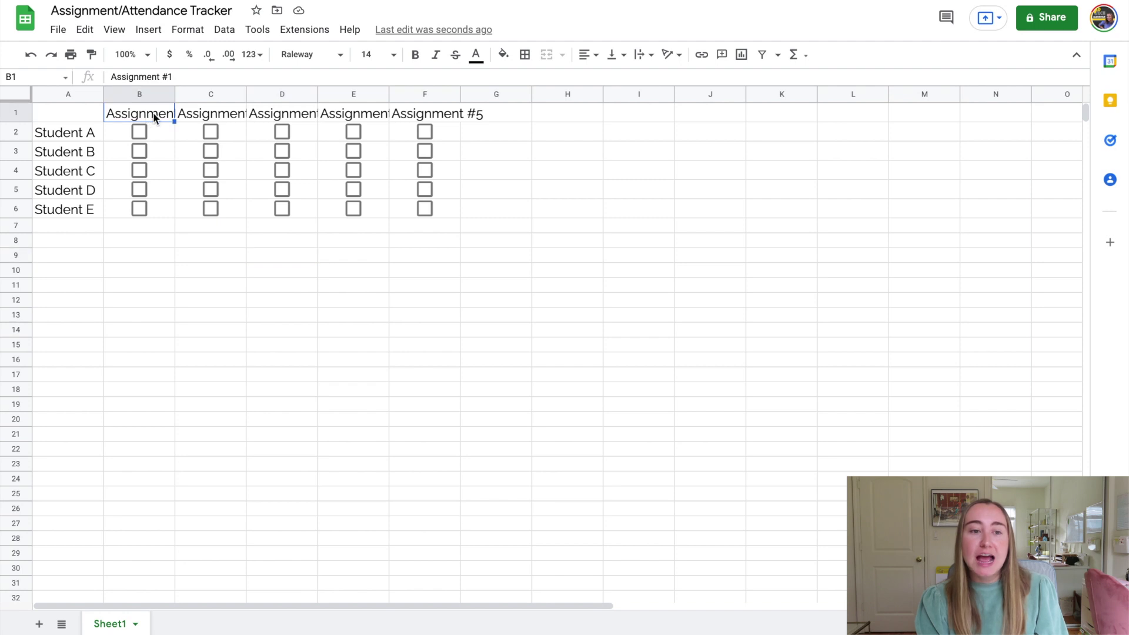
pyautogui.click(215, 115)
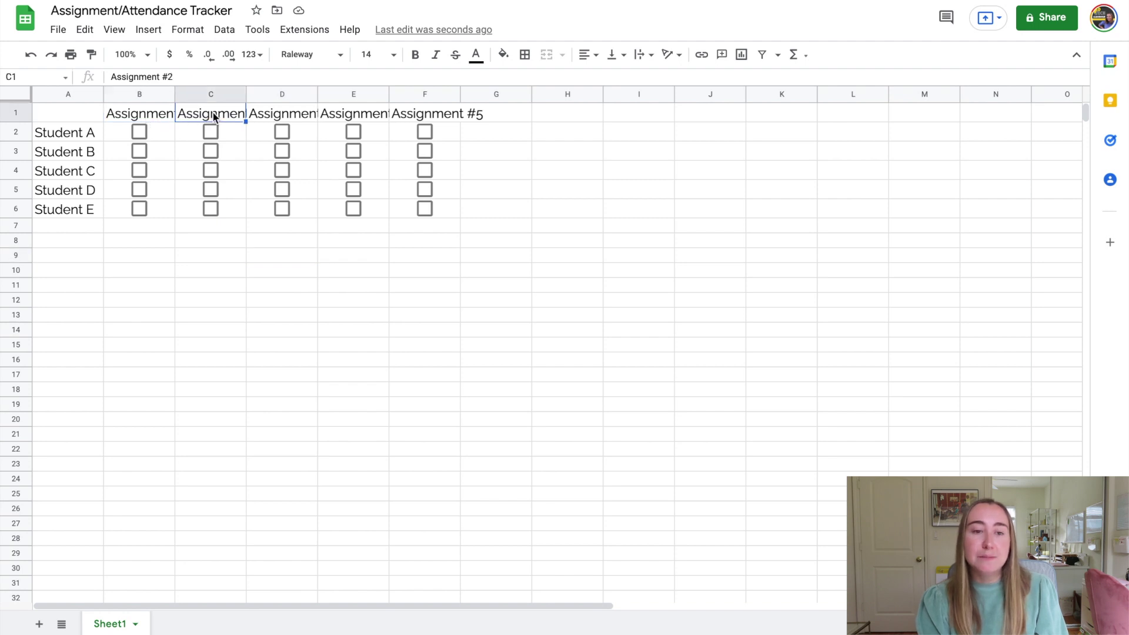
pyautogui.click(290, 114)
pyautogui.click(346, 115)
pyautogui.click(428, 115)
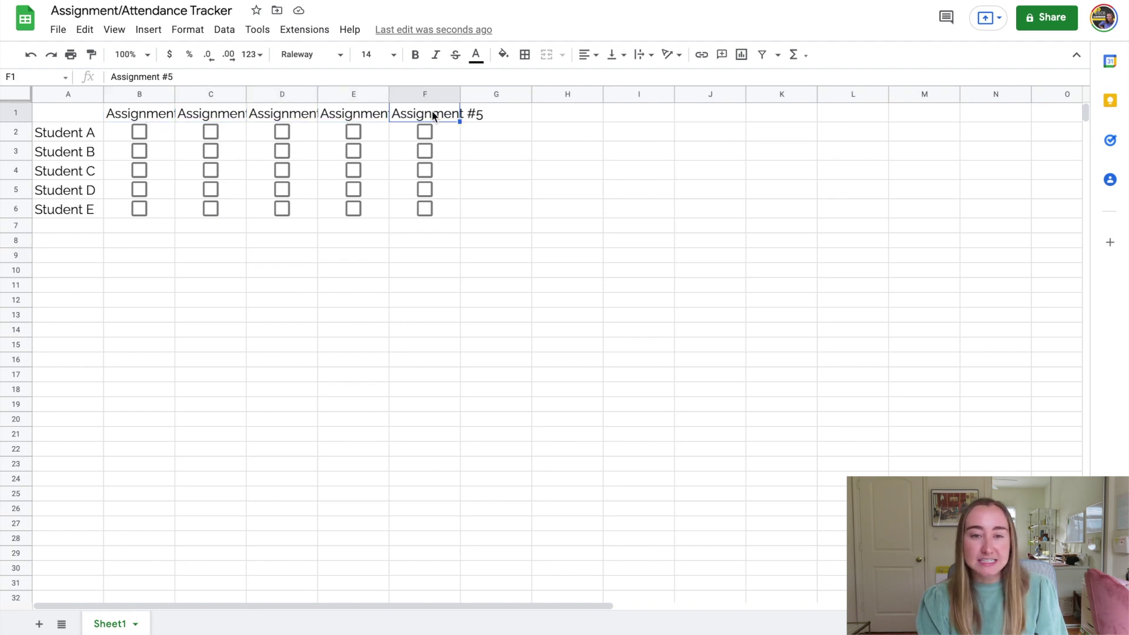
pyautogui.click(372, 112)
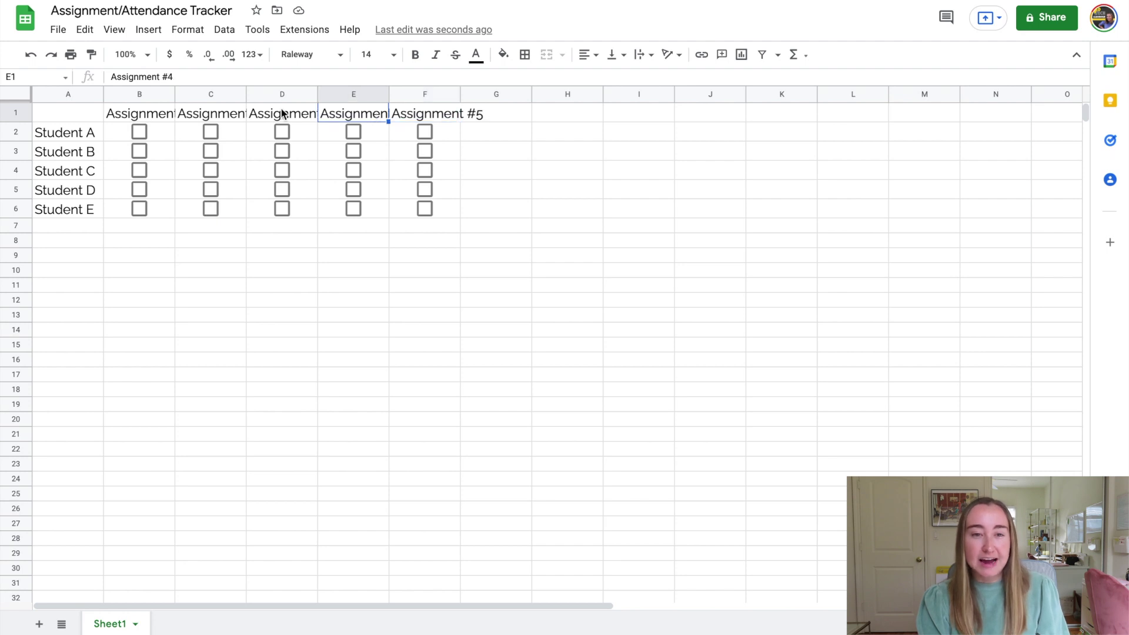
pyautogui.click(155, 114)
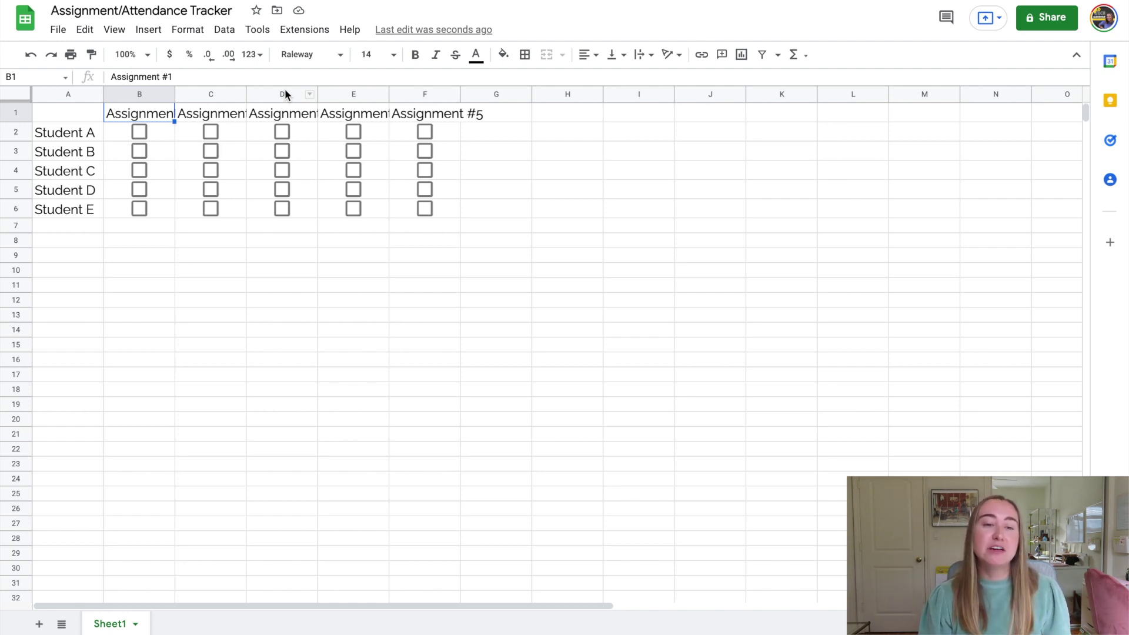
# Widen the empty column I by a little more than half of its width
pyautogui.click(639, 94)
pyautogui.moveTo(673, 94); pyautogui.dragTo(674, 94)
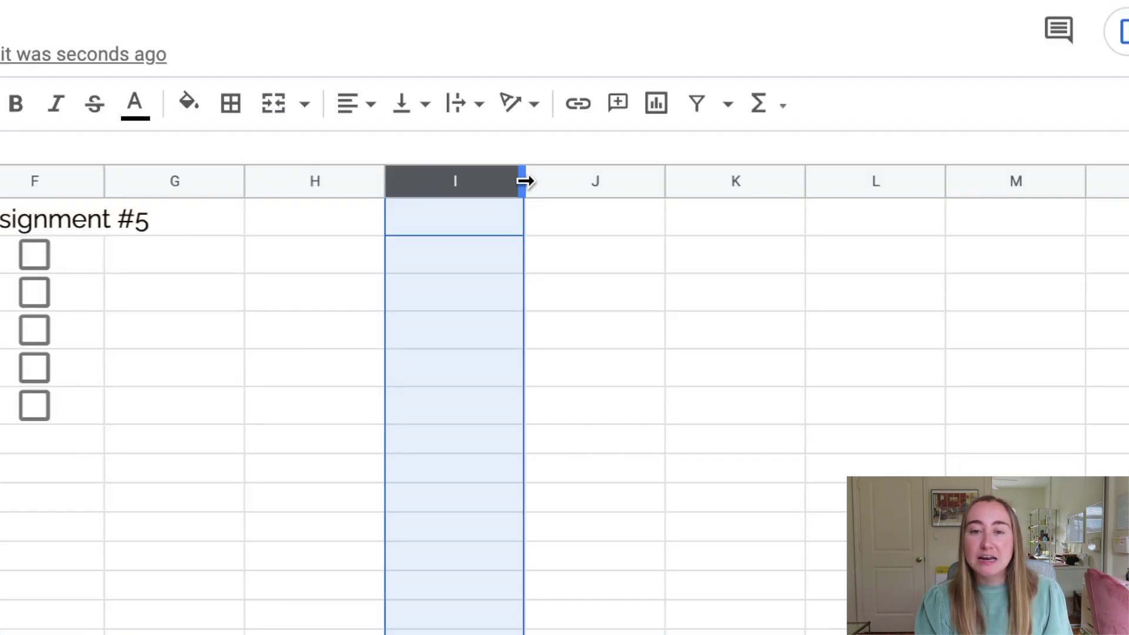
pyautogui.moveTo(525, 181); pyautogui.dragTo(605, 178)
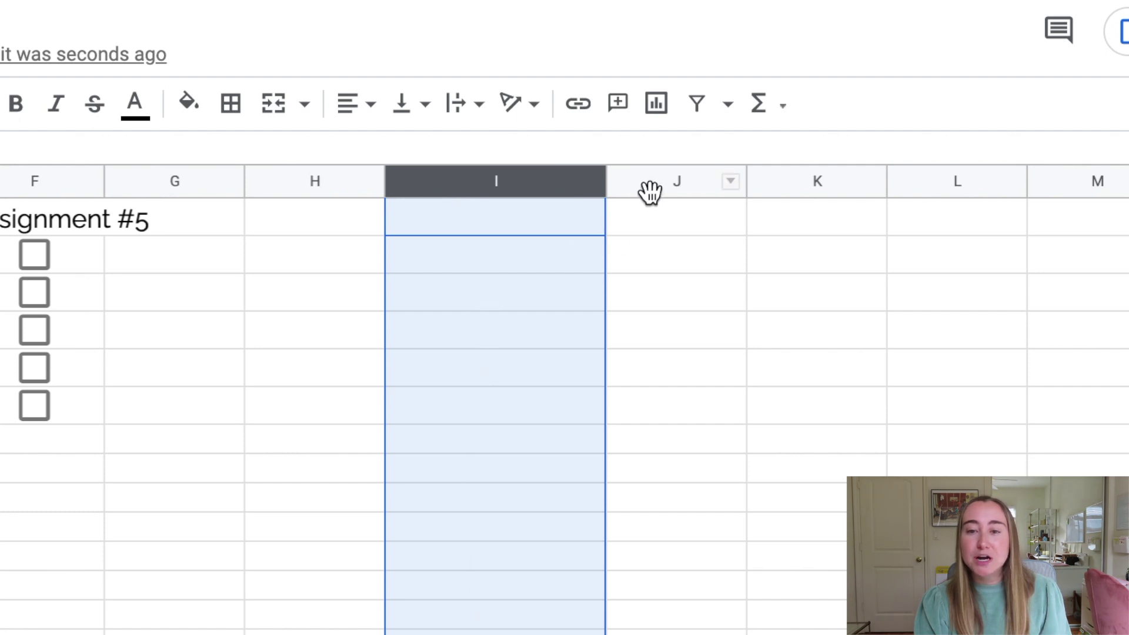
pyautogui.click(656, 213)
pyautogui.click(772, 211)
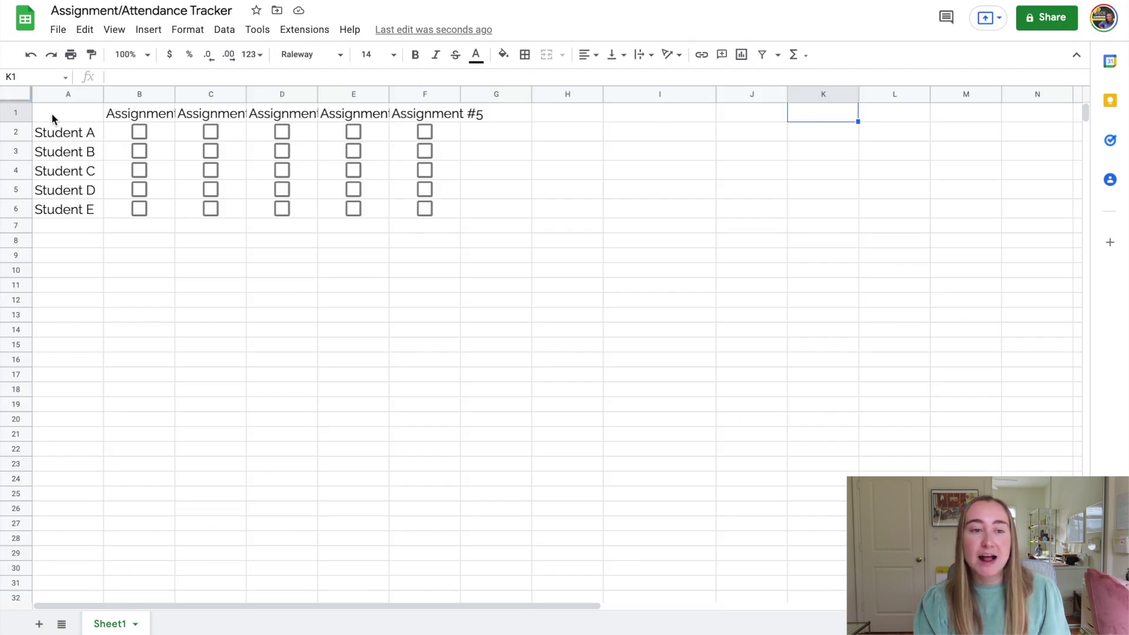
# Wrap the text of the assignment headings throughout row 1
pyautogui.click(16, 115)
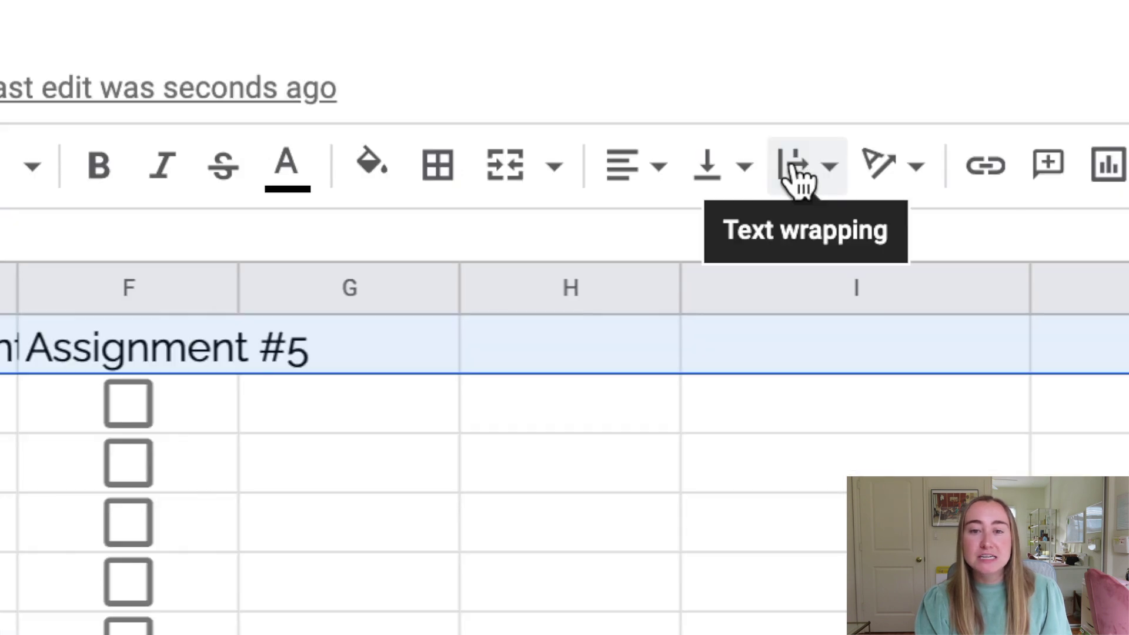
pyautogui.click(799, 177)
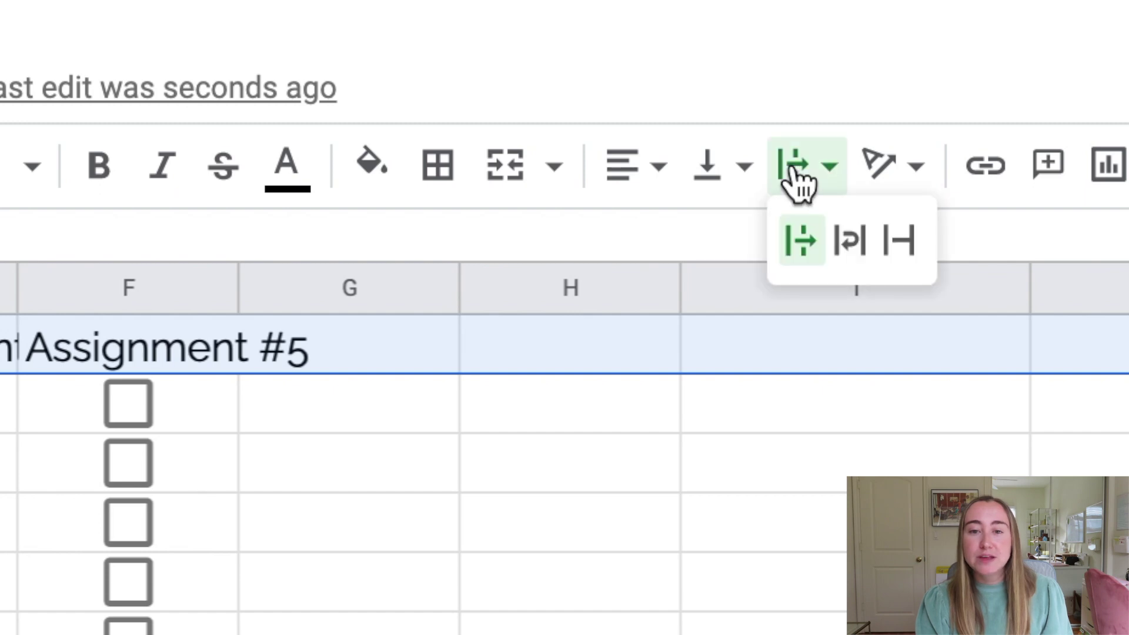
pyautogui.click(855, 244)
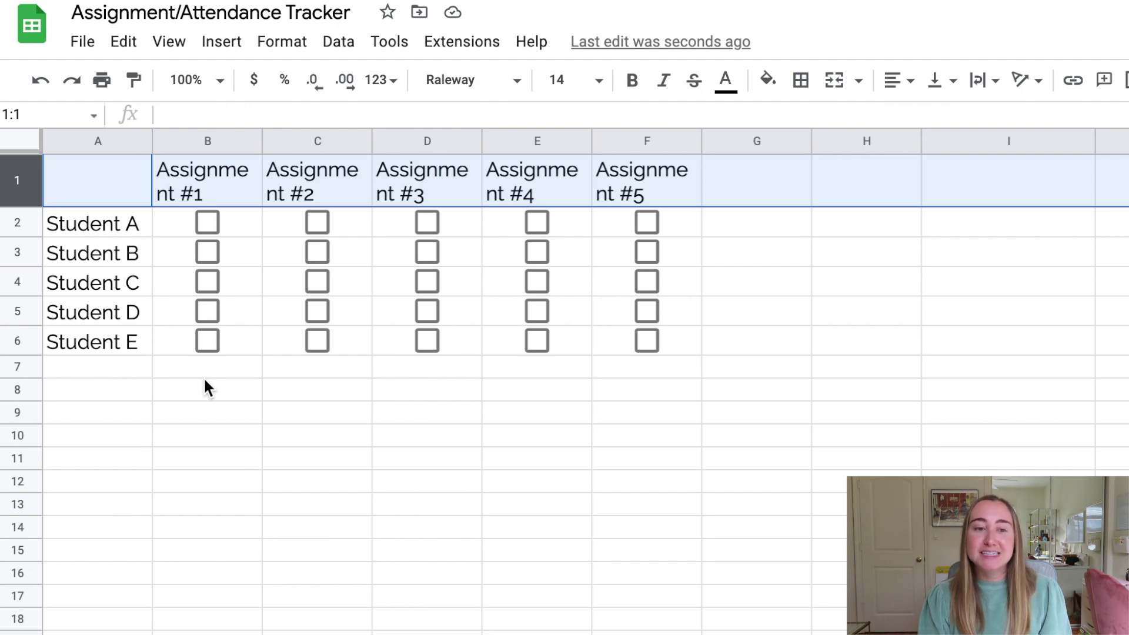
# Resize columns B through M to a width of 200 pixels and clear the selection
pyautogui.click(213, 142)
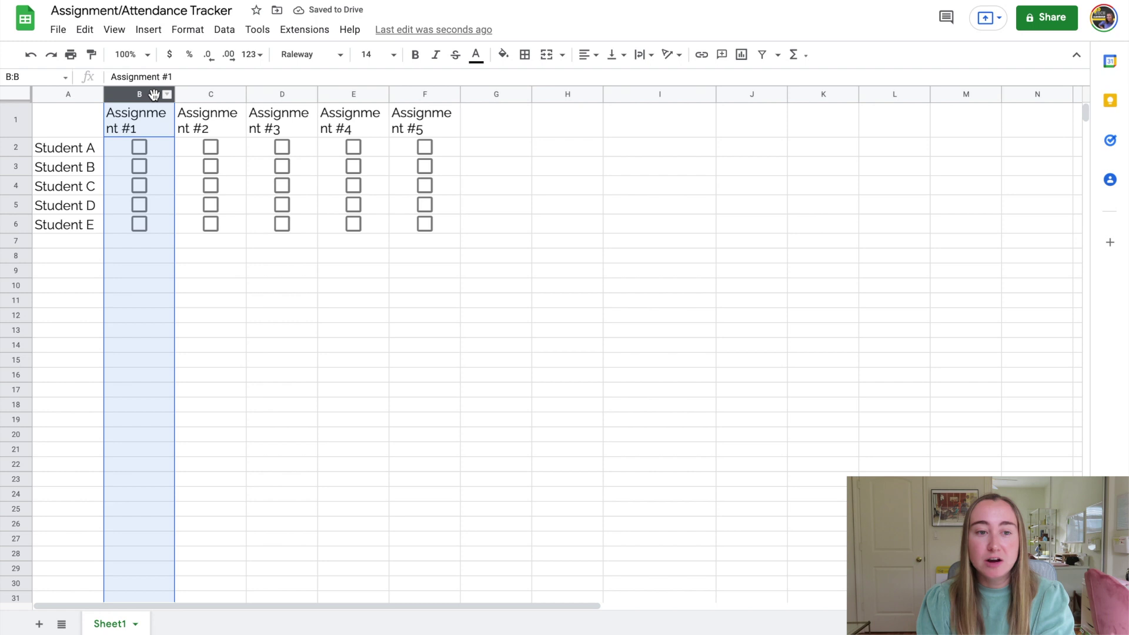
pyautogui.keyDown('shift'); pyautogui.click(966, 94); pyautogui.keyUp('shift')
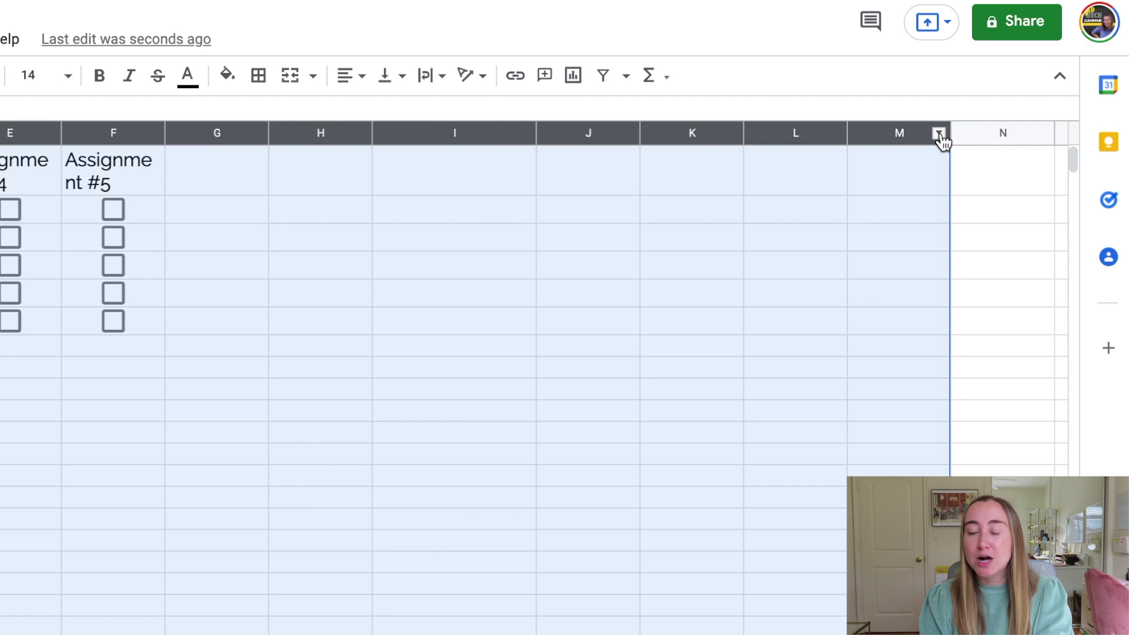
pyautogui.click(939, 134)
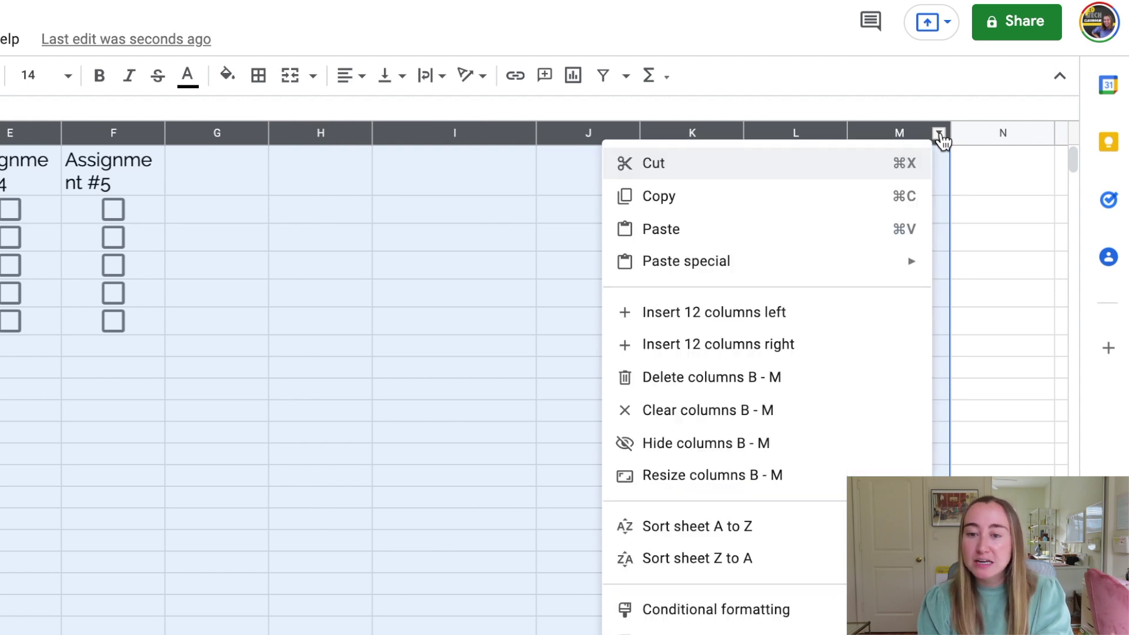
pyautogui.click(874, 474)
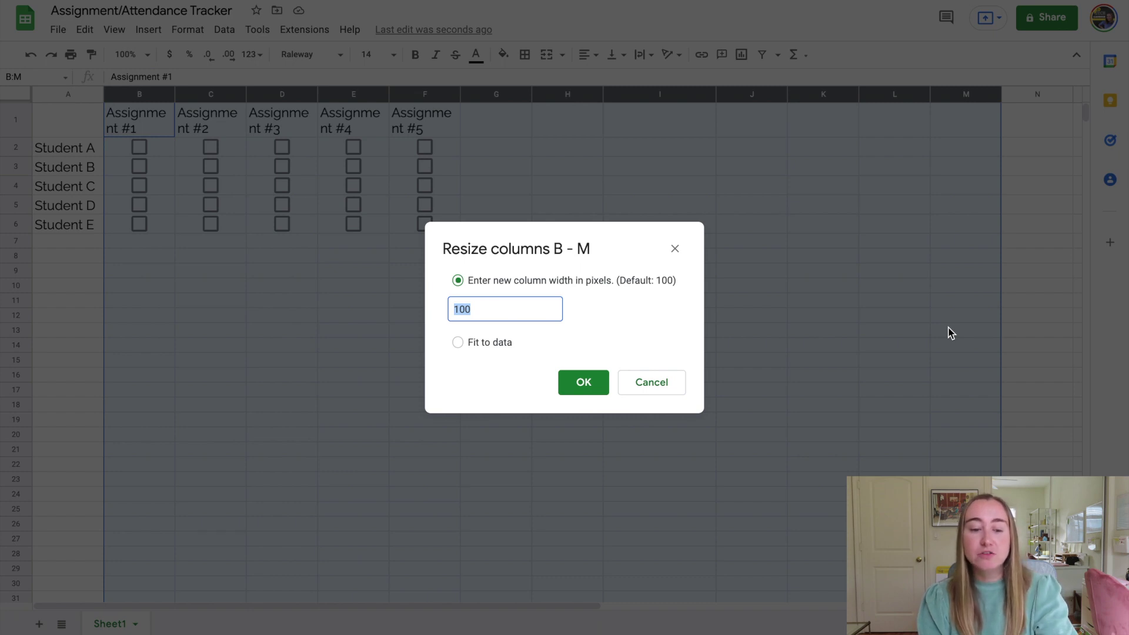
pyautogui.write('240')
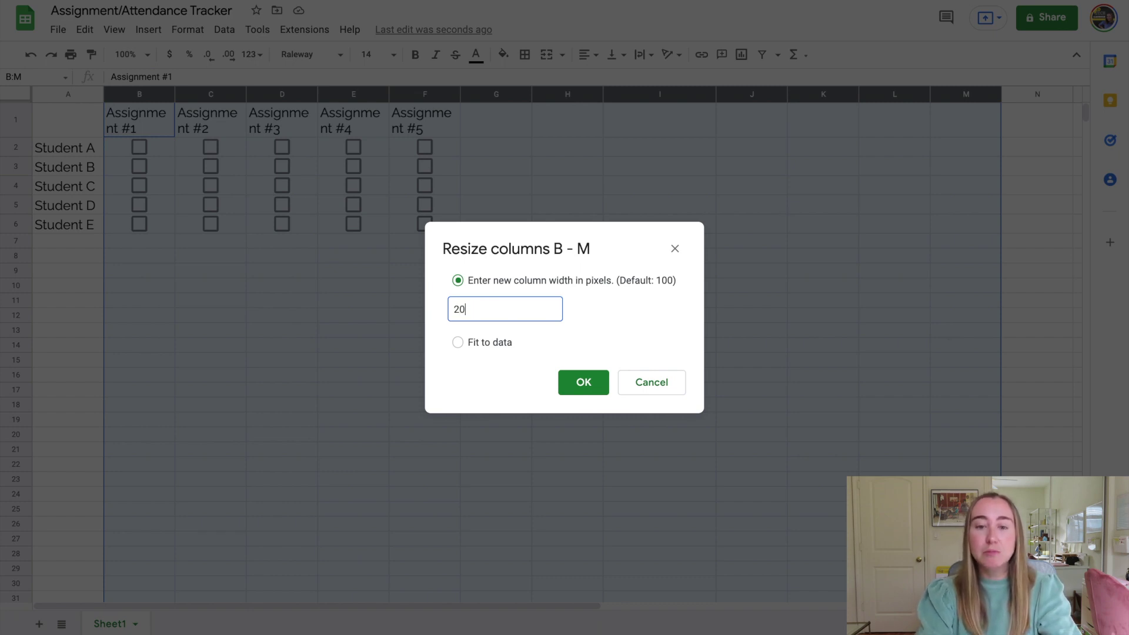
pyautogui.press('Return')
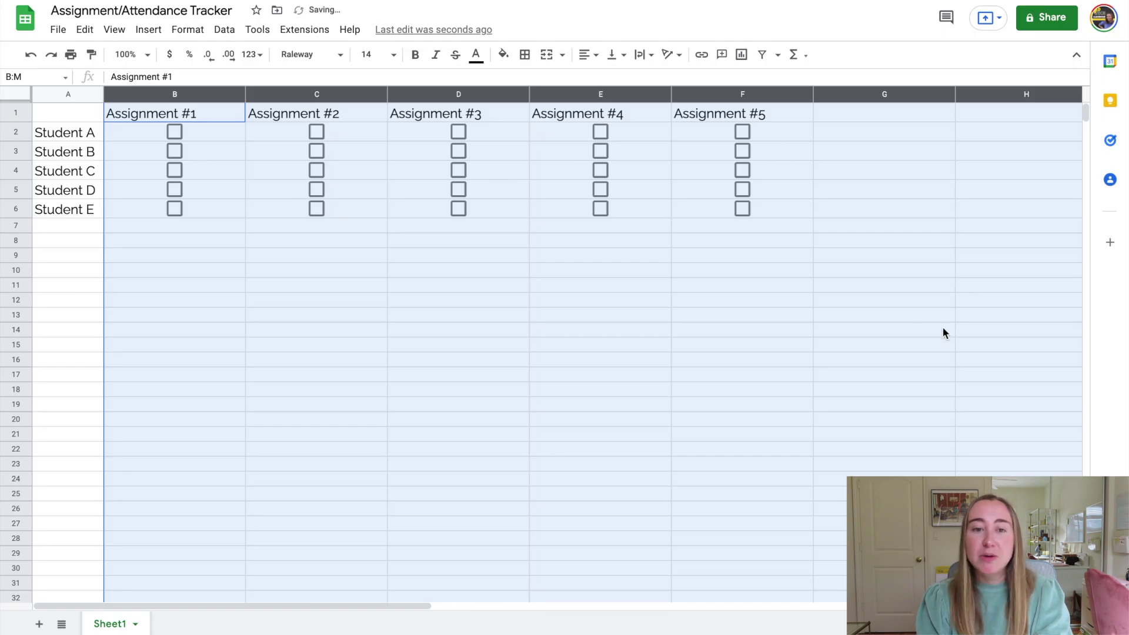
pyautogui.click(673, 316)
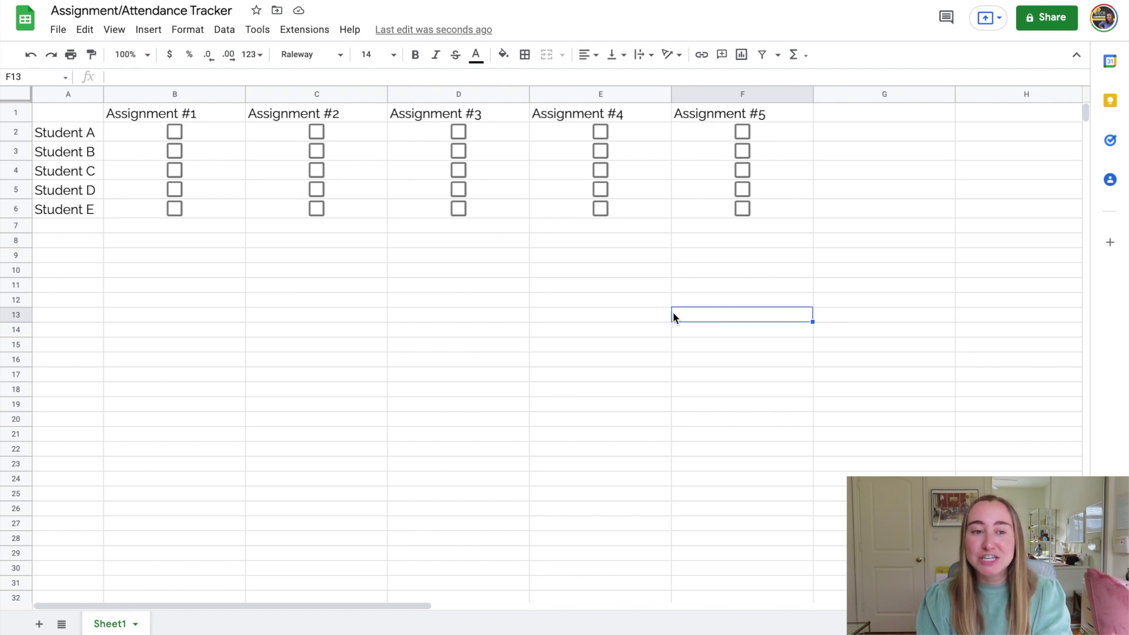
# Center the contents of the entire sheet horizontally and widen column A slightly
pyautogui.click(20, 97)
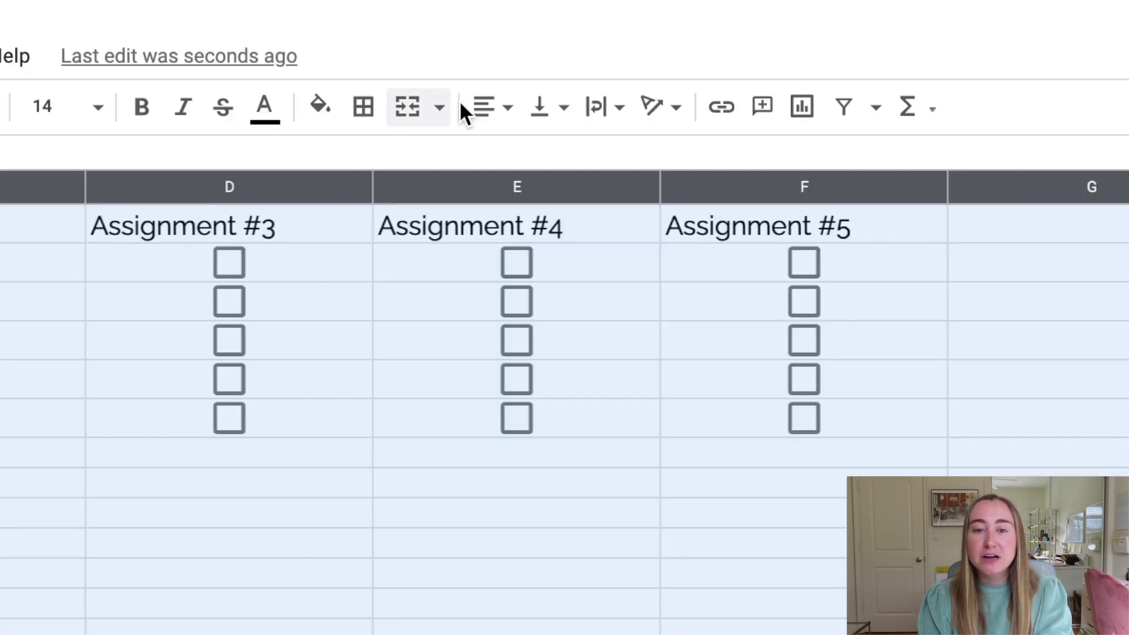
pyautogui.click(591, 55)
pyautogui.click(523, 156)
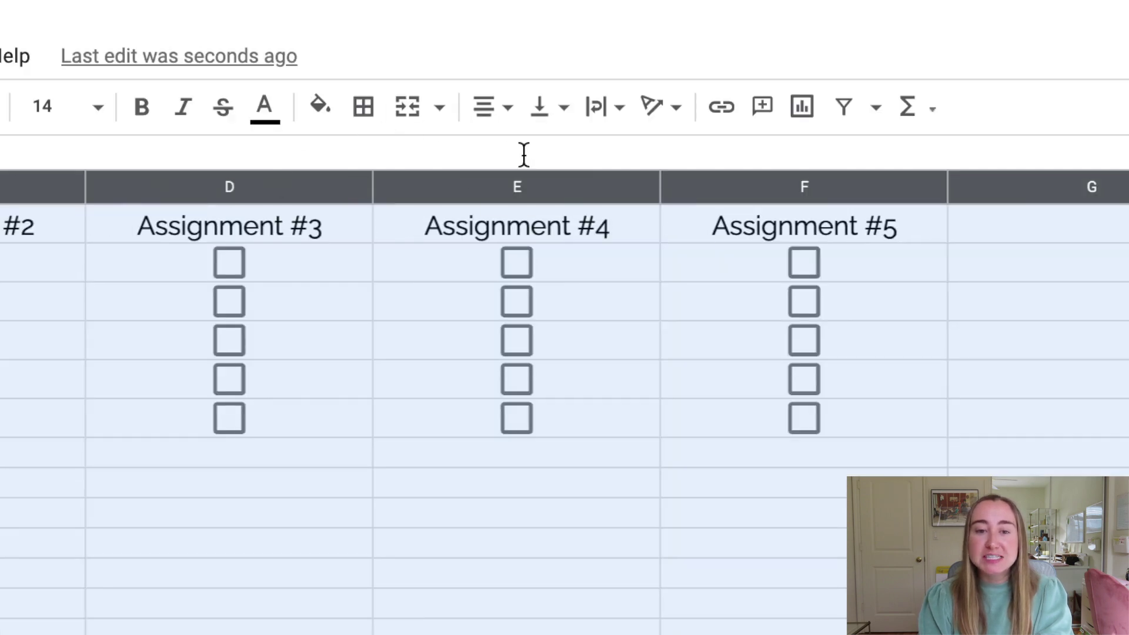
pyautogui.click(143, 632)
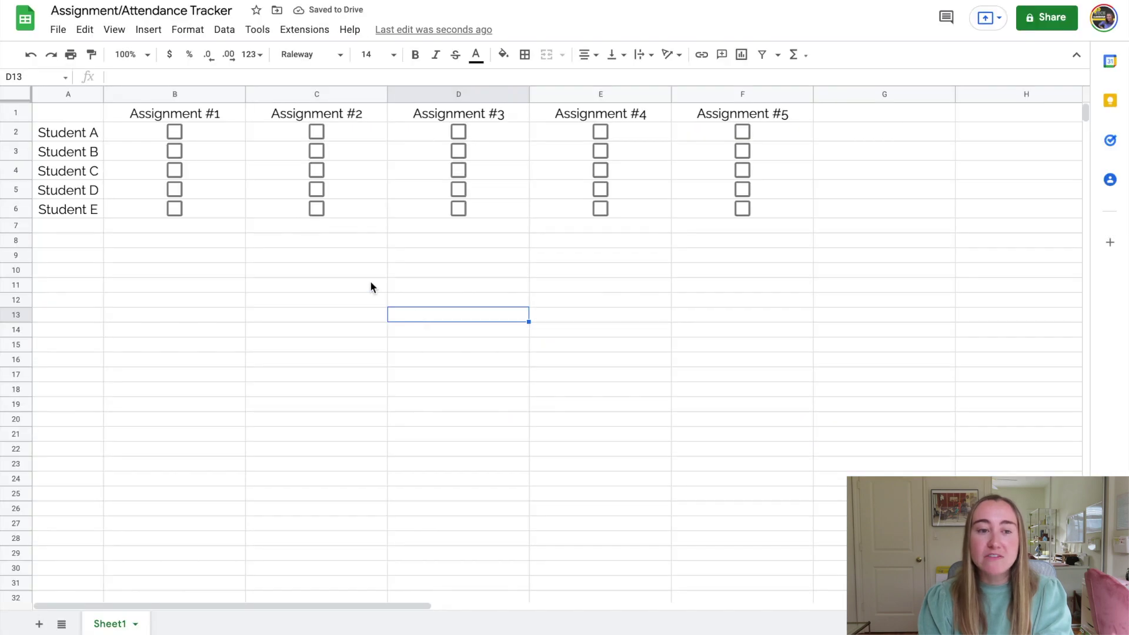
pyautogui.moveTo(104, 91); pyautogui.dragTo(116, 91)
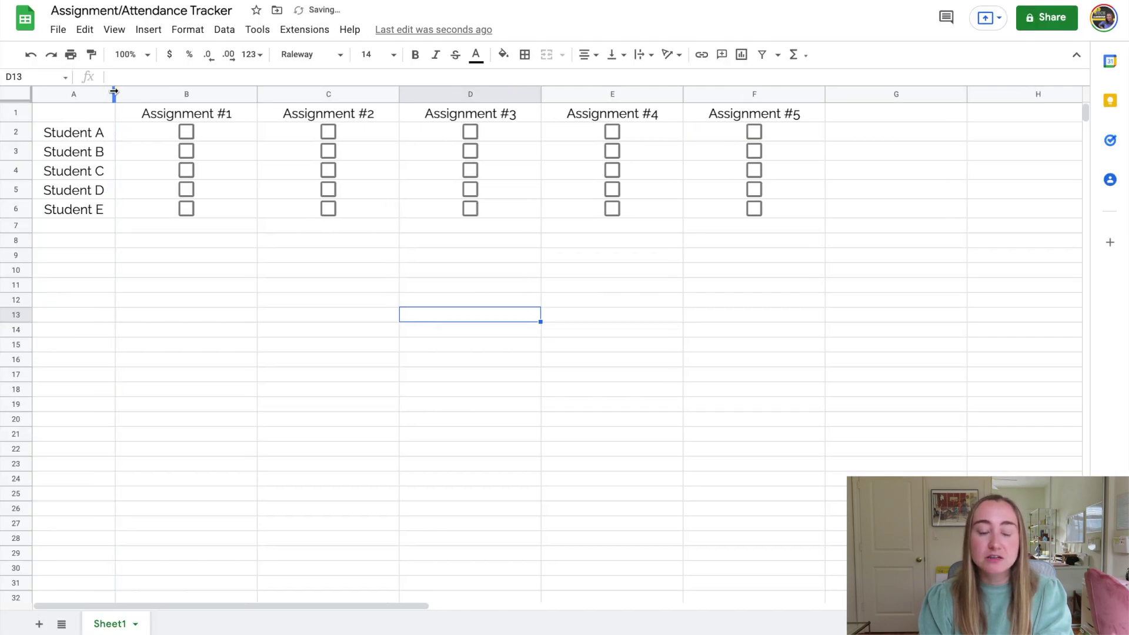
pyautogui.click(157, 257)
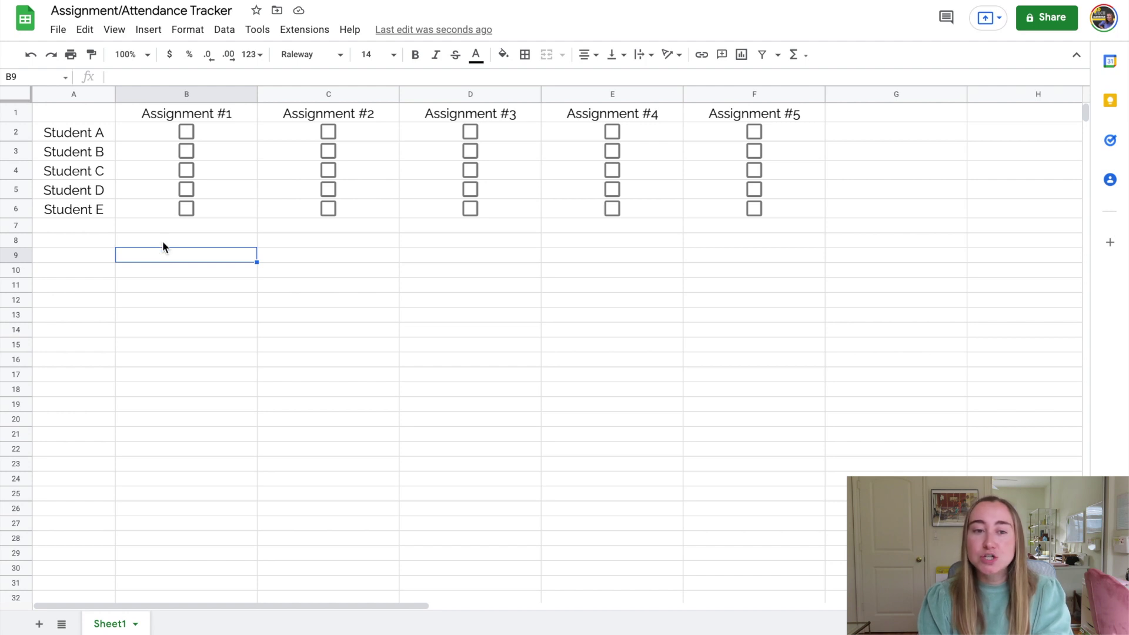
pyautogui.click(221, 94)
pyautogui.click(353, 94)
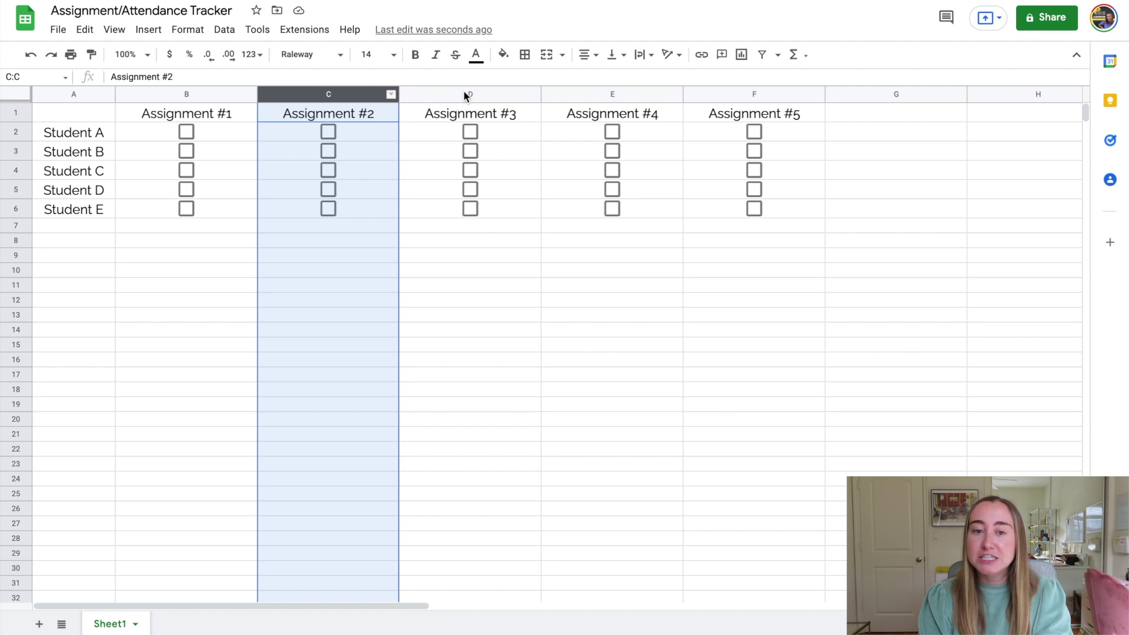
pyautogui.click(463, 94)
pyautogui.click(148, 256)
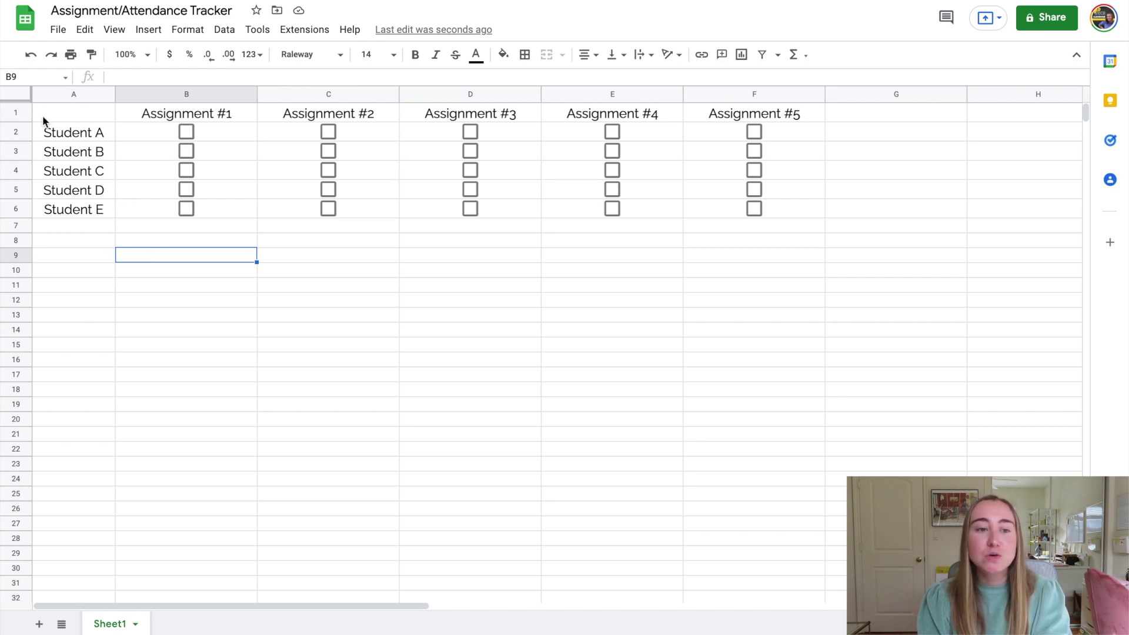
# Apply alternating colors to the entire sheet with the turquoise default style and a header, and clear the selection
pyautogui.click(15, 94)
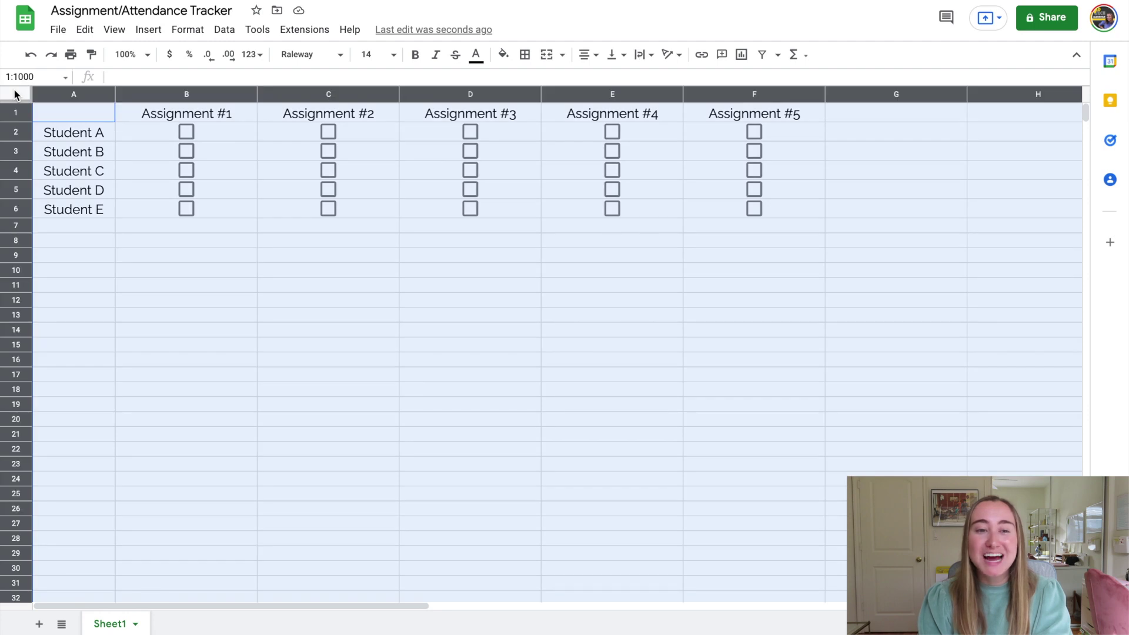
pyautogui.click(187, 30)
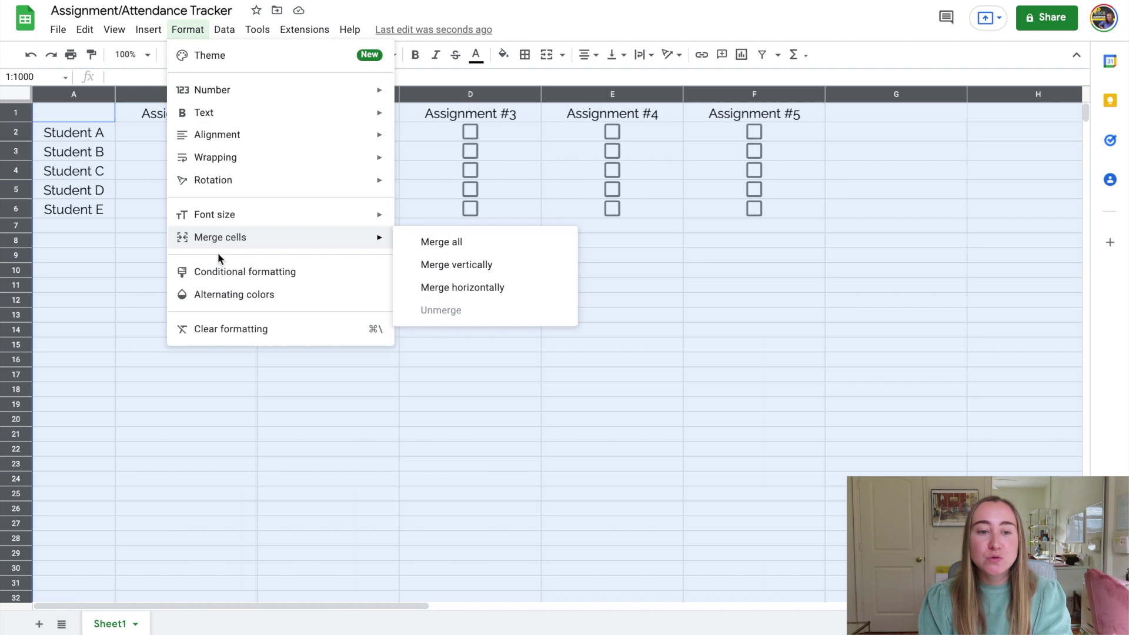
pyautogui.click(220, 296)
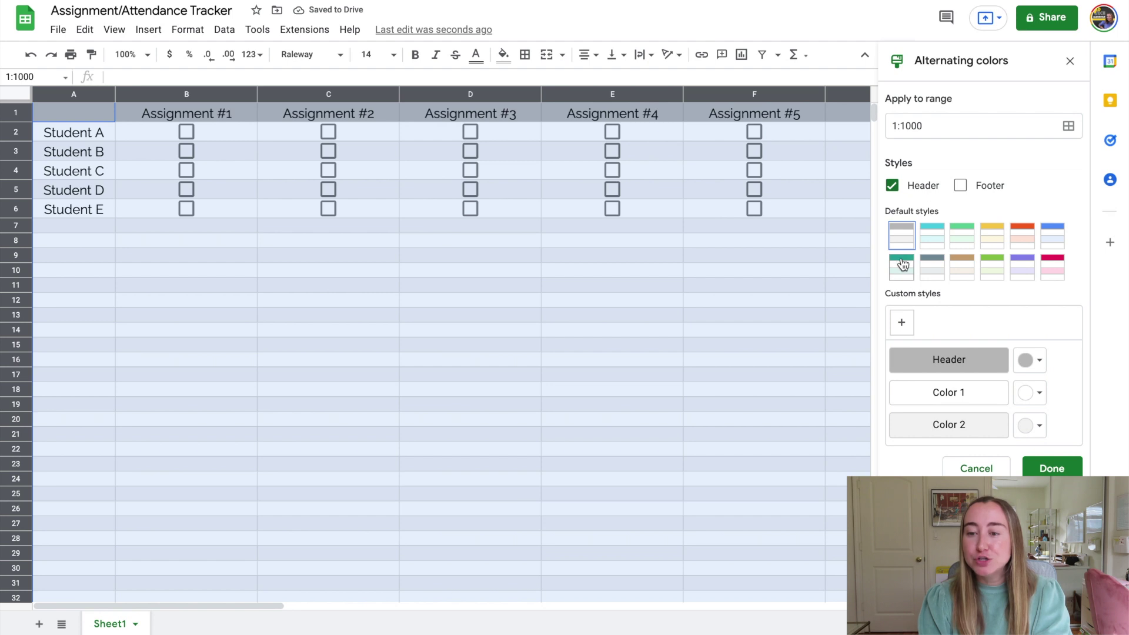
pyautogui.click(938, 241)
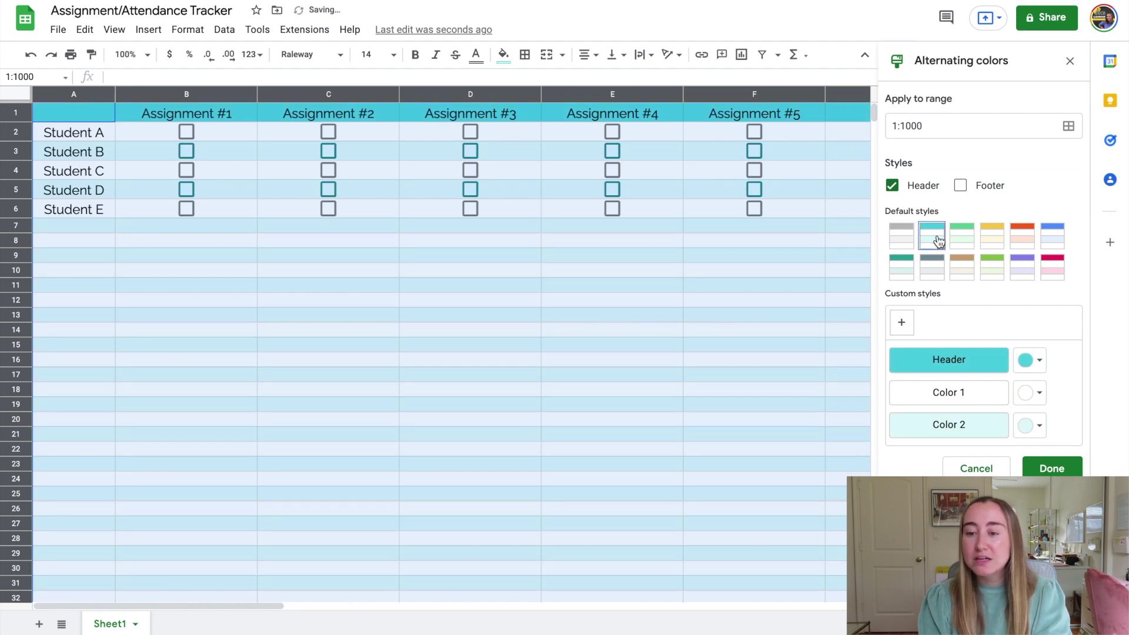
pyautogui.click(1055, 467)
pyautogui.click(853, 420)
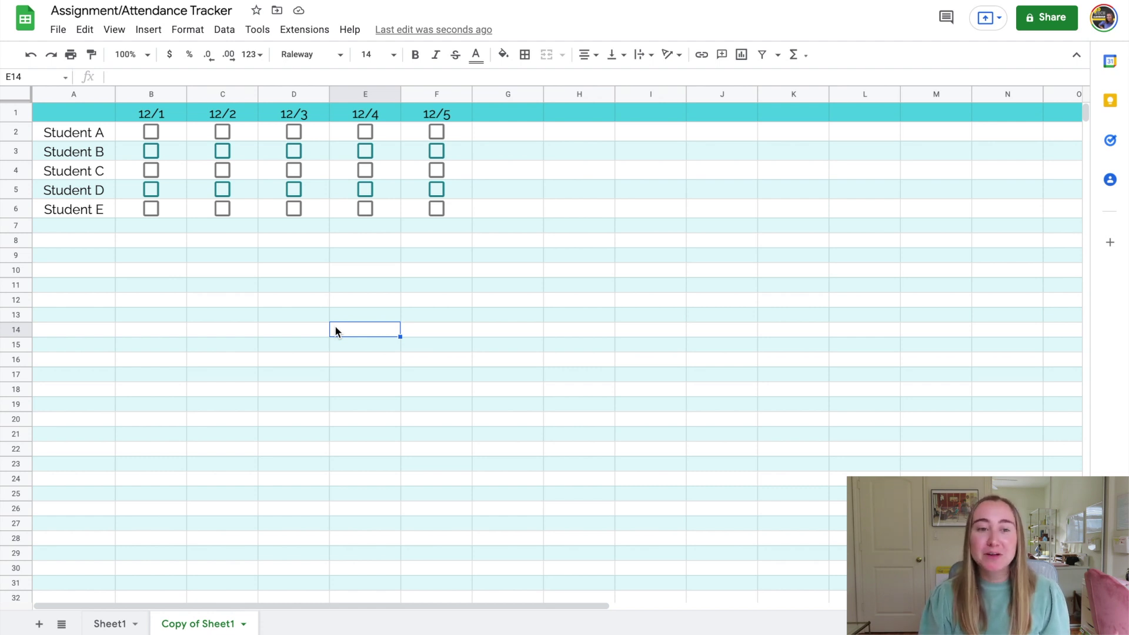
# Continue the series of date headings from B1:F1 across to K1, up to 12/10
pyautogui.click(159, 114)
pyautogui.press('Right')
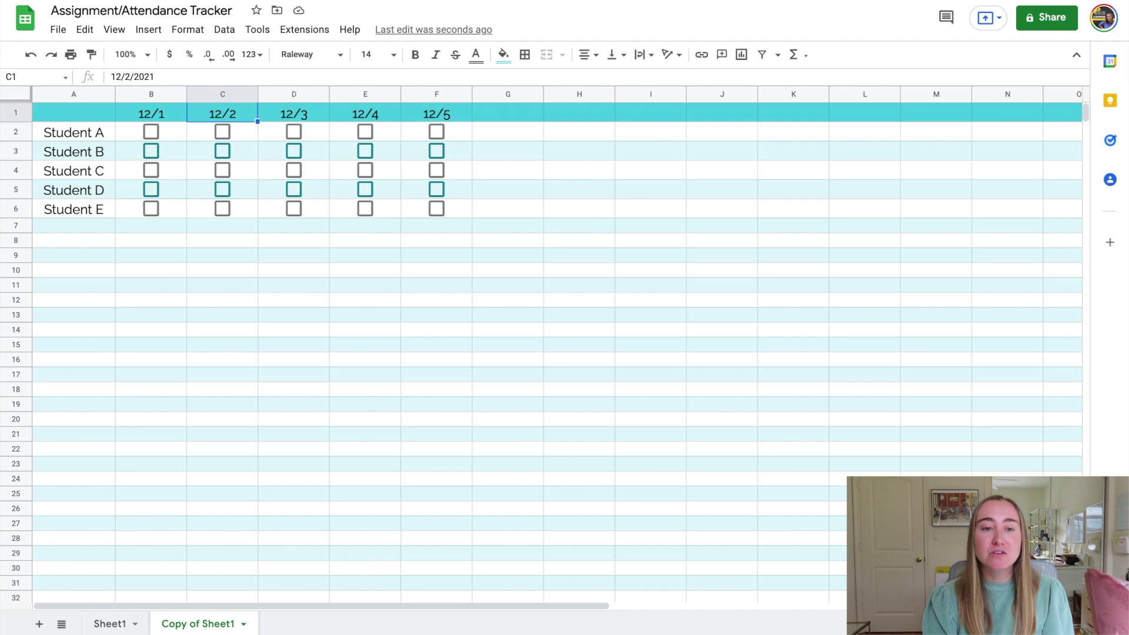
pyautogui.press('Right')
pyautogui.press('Right')
pyautogui.press('Right')
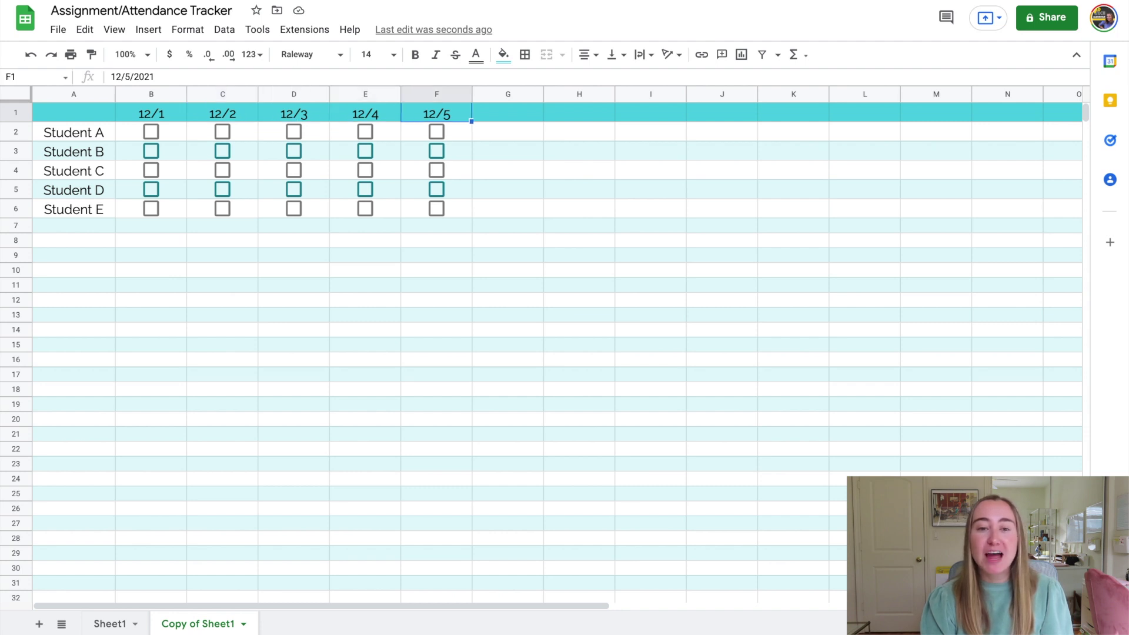
pyautogui.click(172, 114)
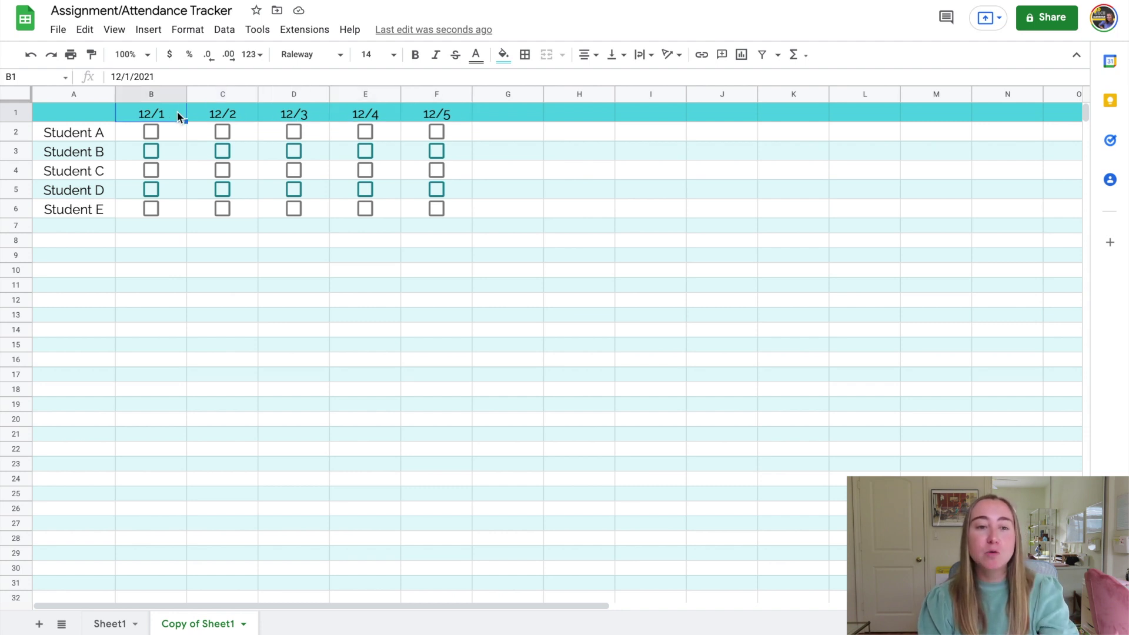
pyautogui.keyDown('shift'); pyautogui.click(443, 113); pyautogui.keyUp('shift')
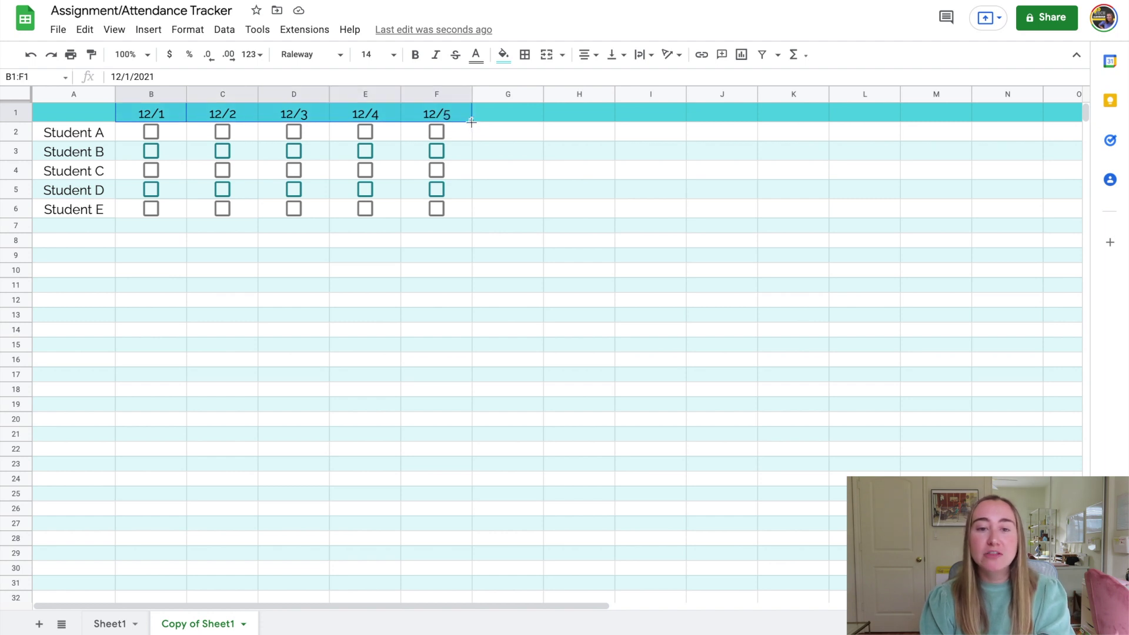
pyautogui.moveTo(472, 121); pyautogui.dragTo(778, 120)
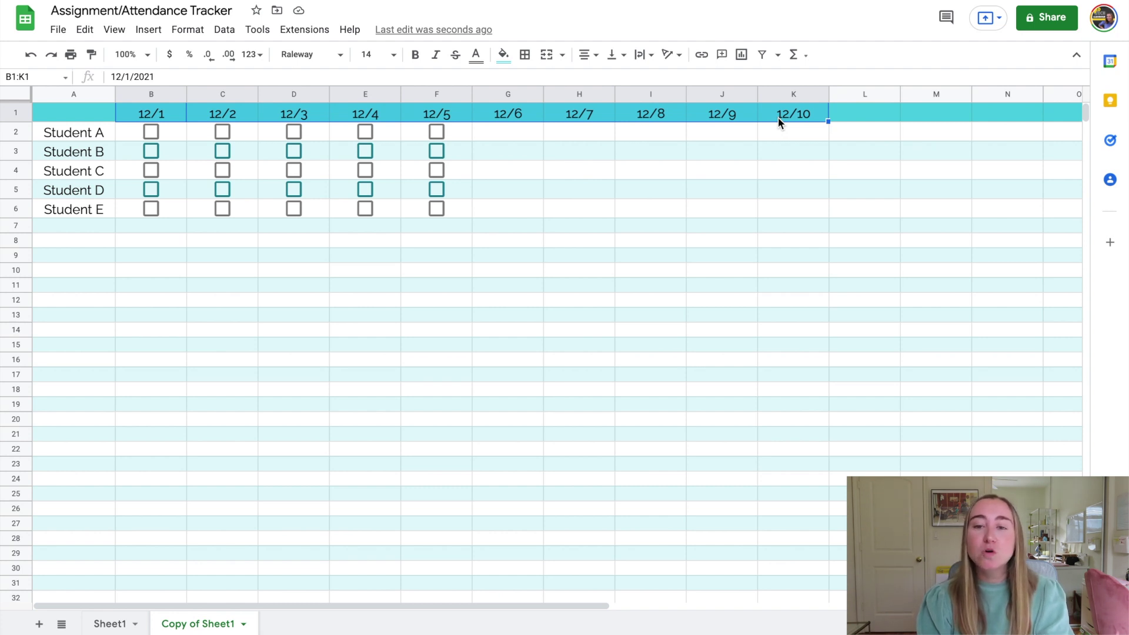
pyautogui.click(777, 118)
# Replace the date headings in G1 and H1 with 12/17 and 12/30
pyautogui.click(505, 114)
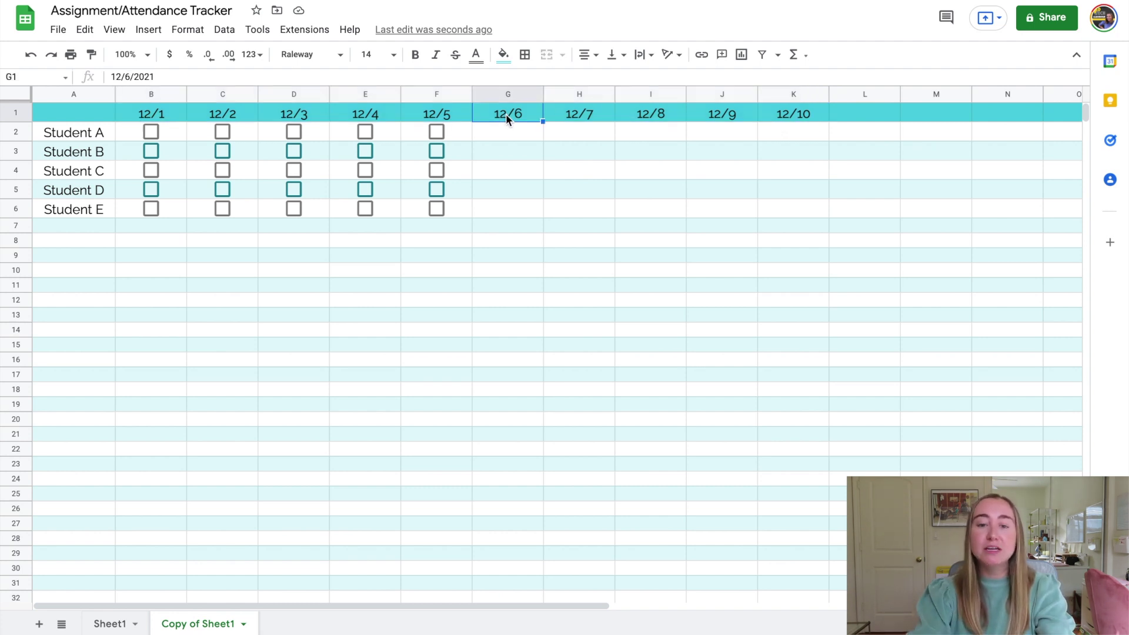
pyautogui.write('12')
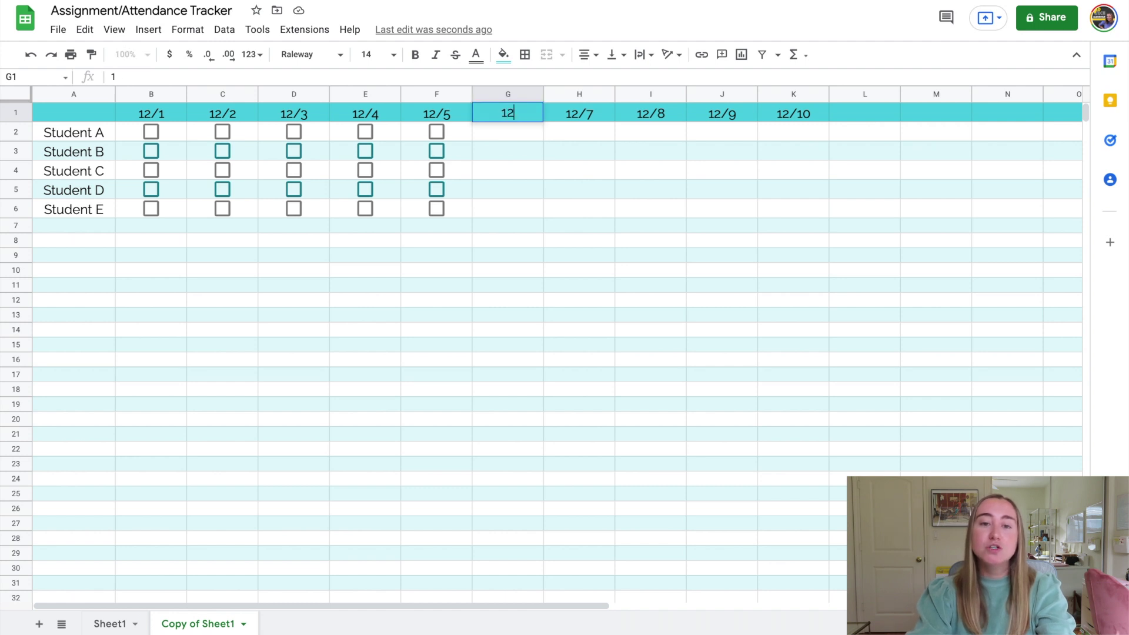
pyautogui.write('/17')
pyautogui.press('Tab')
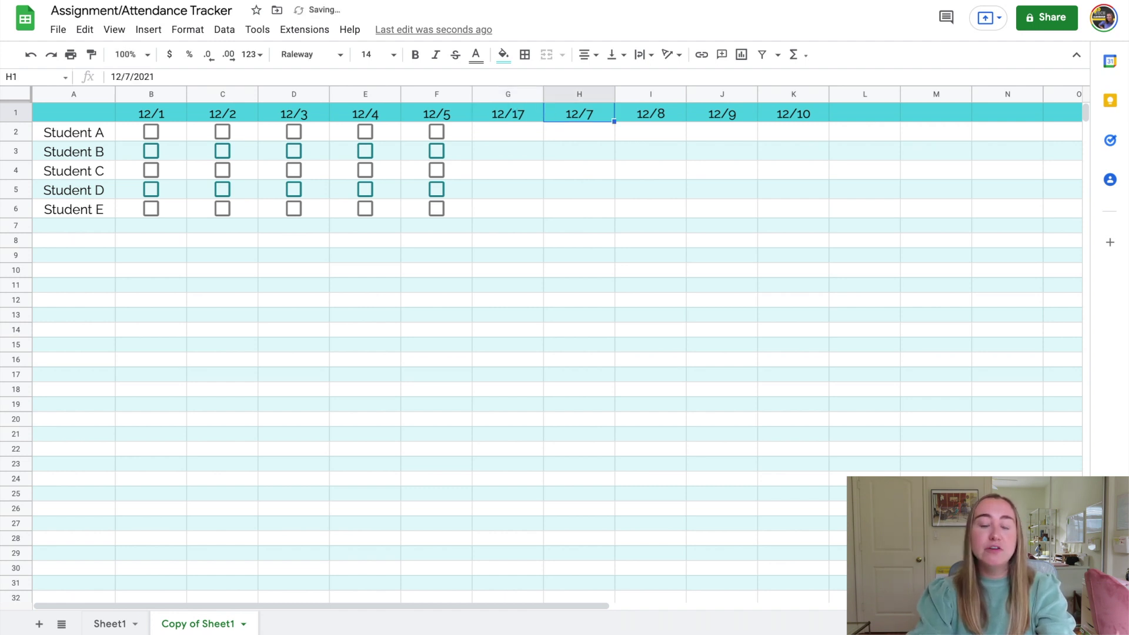
pyautogui.write('12/30')
pyautogui.press('Return')
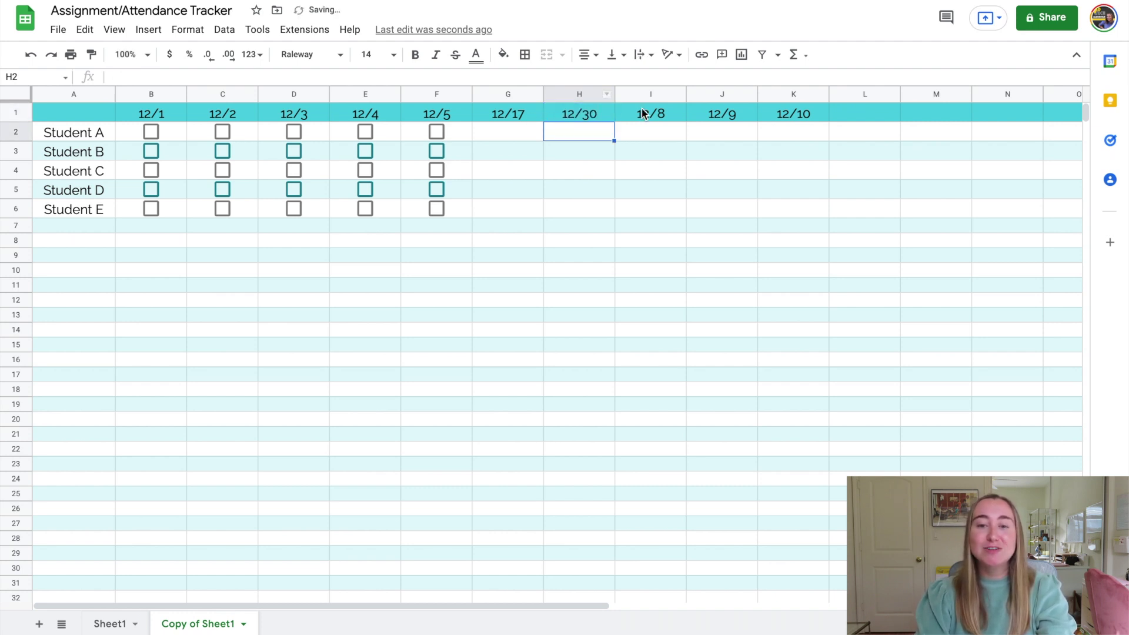
# Delete the date headings in cells I1 through K1
pyautogui.click(670, 114)
pyautogui.keyDown('shift'); pyautogui.click(792, 115); pyautogui.keyUp('shift')
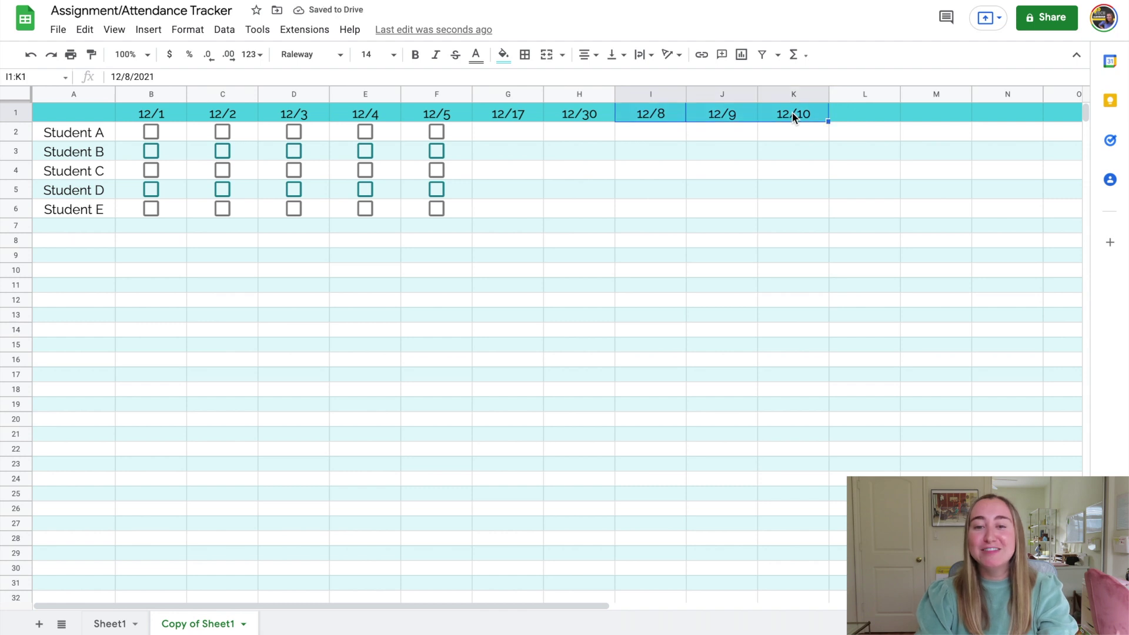
pyautogui.press('Delete')
pyautogui.click(593, 134)
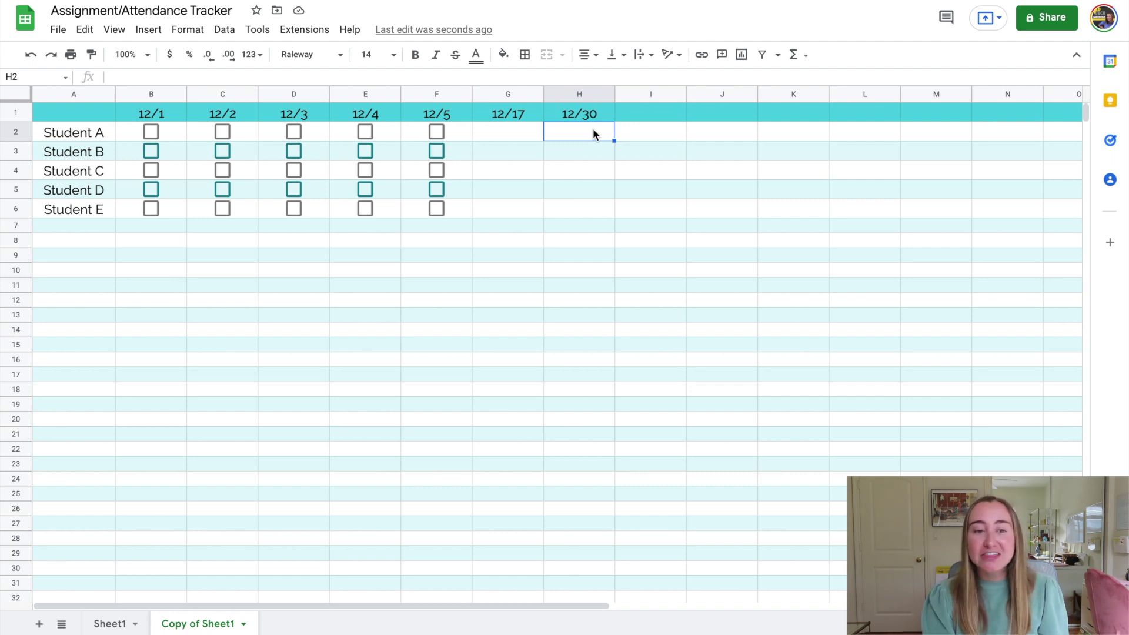
# Tick the checkboxes in B2, C3, C4, D4, D5, E5, E3 and F3 through F6, and finish on an empty cell
pyautogui.click(149, 132)
pyautogui.click(223, 153)
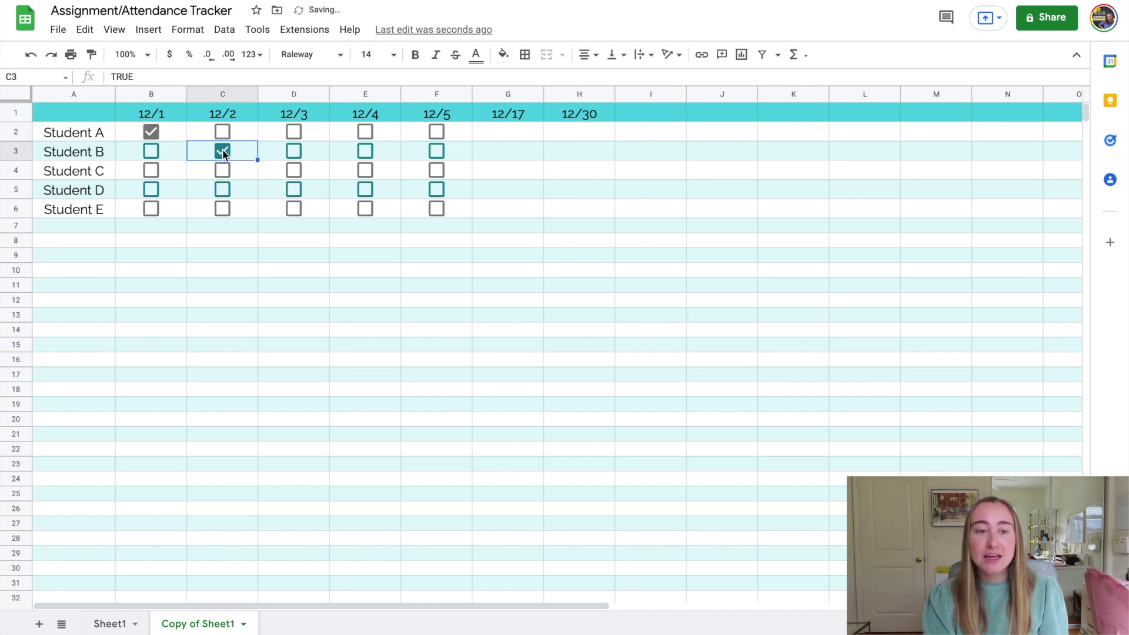
pyautogui.click(225, 170)
pyautogui.click(292, 170)
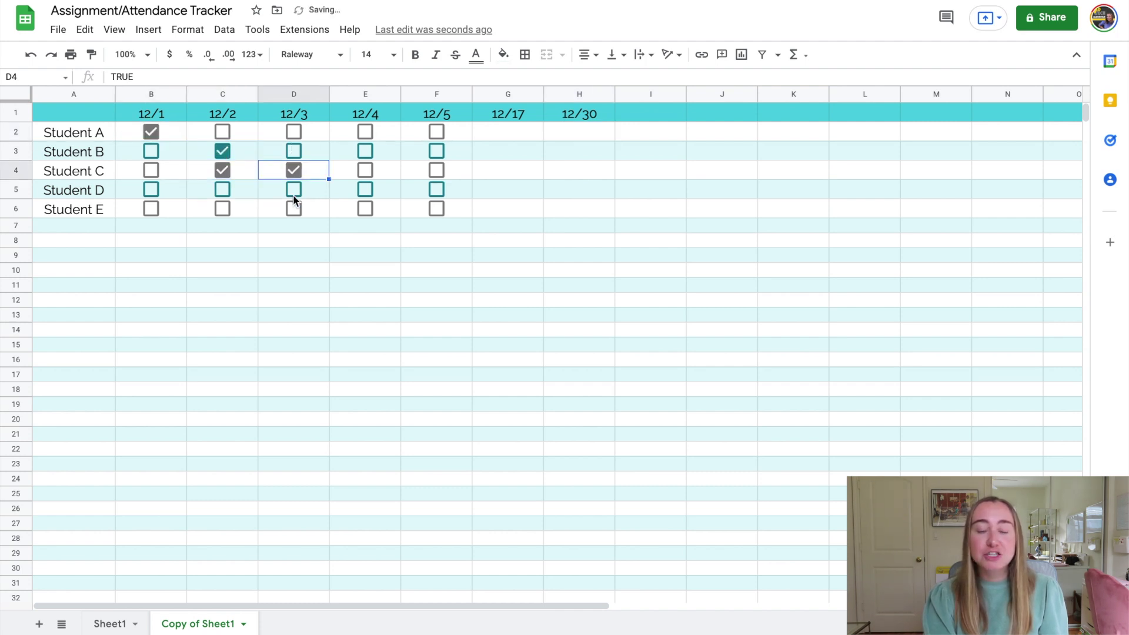
pyautogui.click(293, 196)
pyautogui.click(365, 189)
pyautogui.click(367, 152)
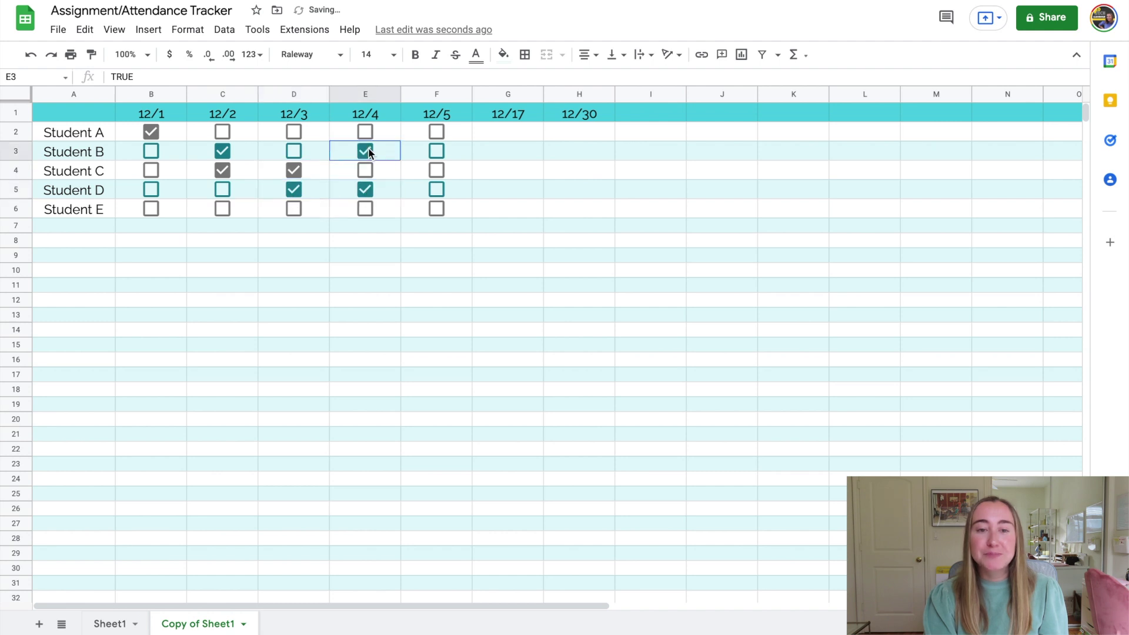
pyautogui.click(433, 151)
pyautogui.click(437, 171)
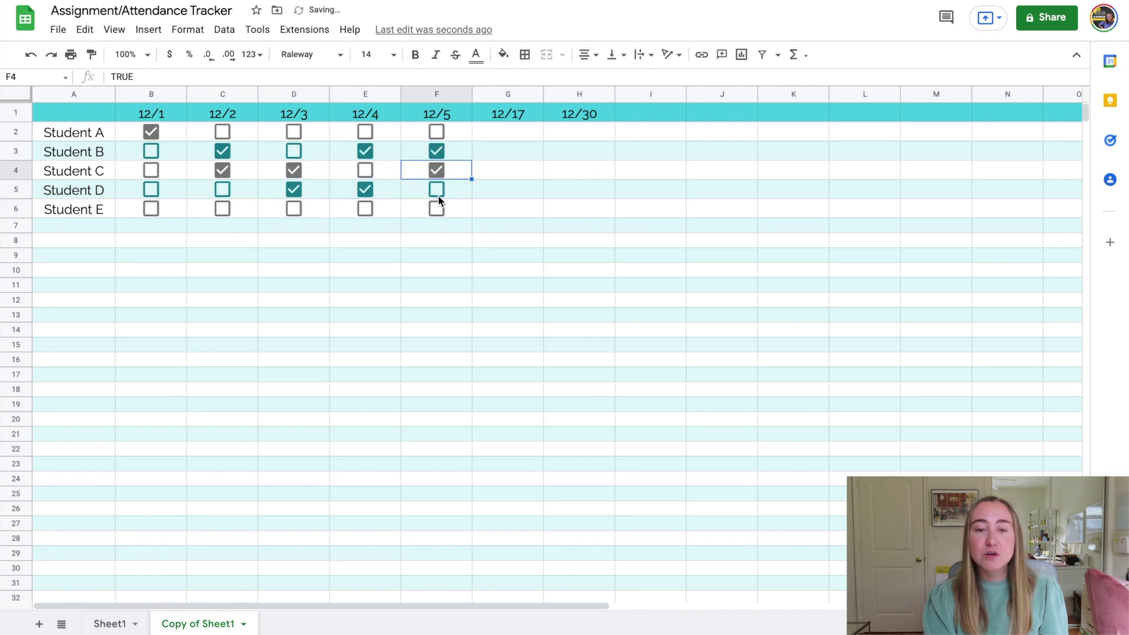
pyautogui.click(437, 191)
pyautogui.click(438, 208)
pyautogui.click(427, 240)
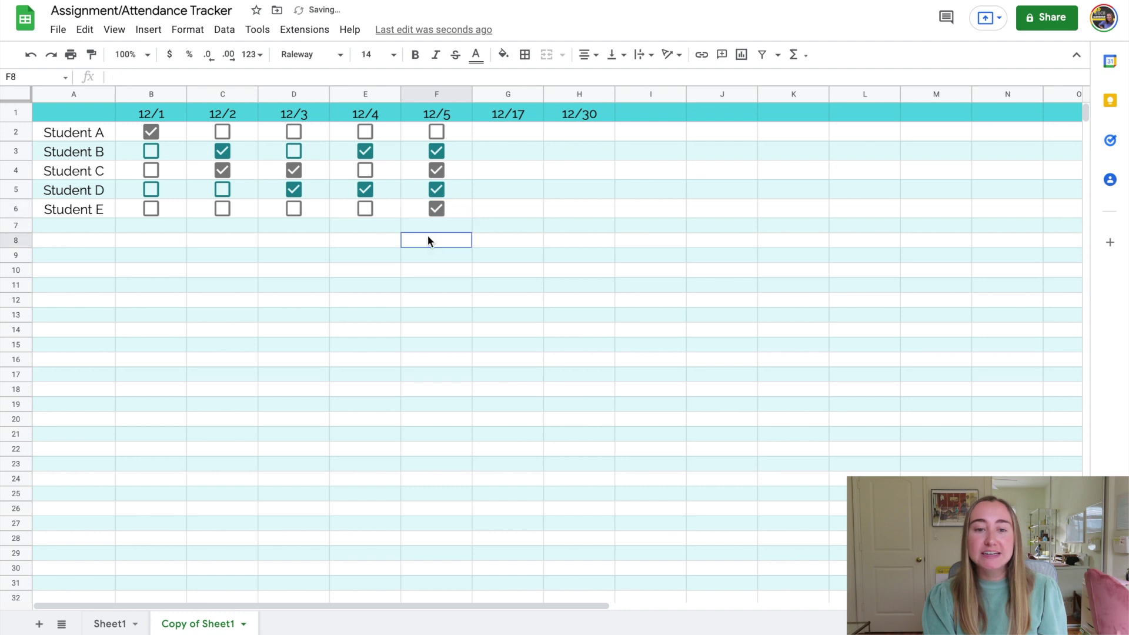